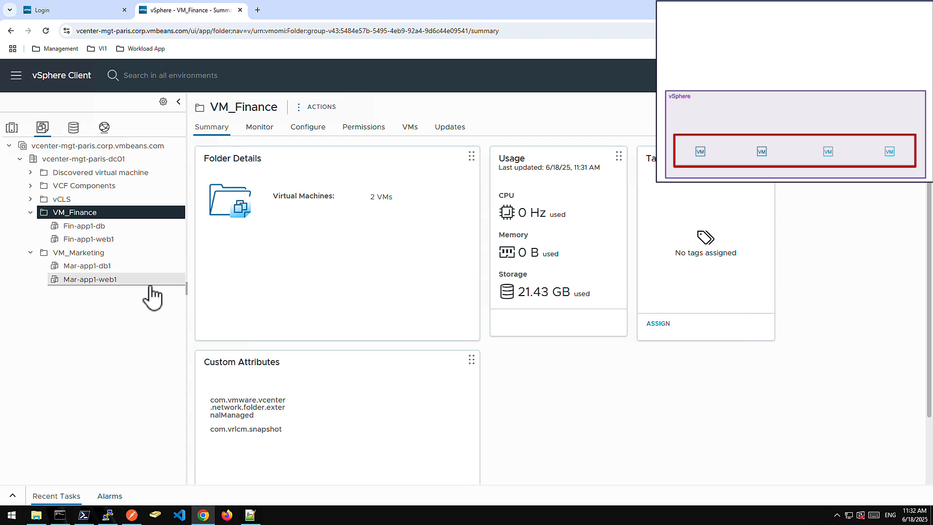
Examine the network connectivity details configured for Virtual Private Clouds, including the transit gateway, IP blocks and edge cluster.
{"action": "left_click", "coordinate": [104, 127]}
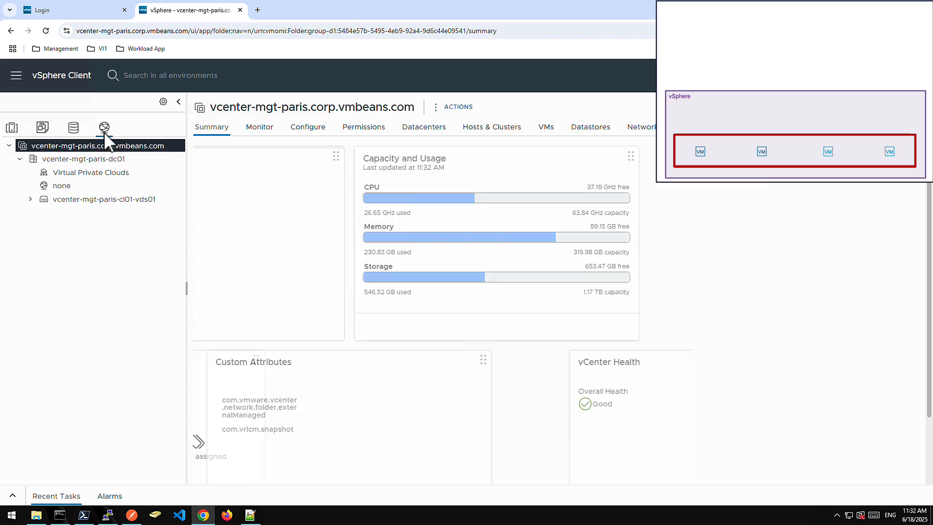
{"action": "left_click", "coordinate": [101, 174]}
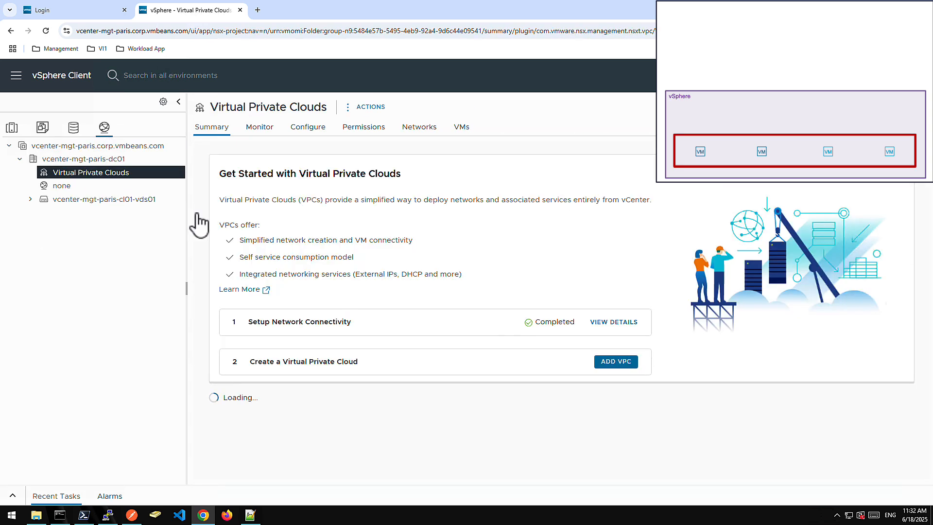
{"action": "left_click", "coordinate": [612, 325]}
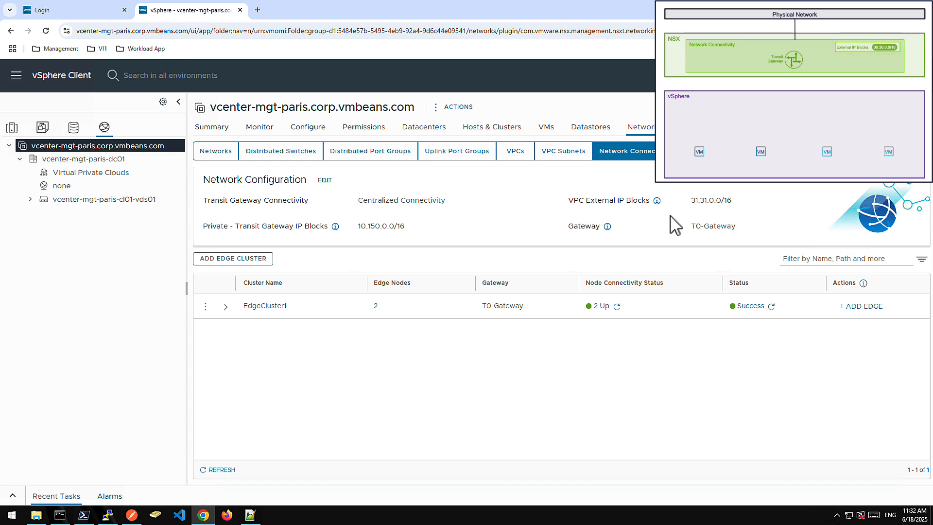
Create a Virtual Private Cloud named VPC-Finance with the private VPC IP CIDR 10.151.0.0/16.
{"action": "left_click", "coordinate": [93, 177]}
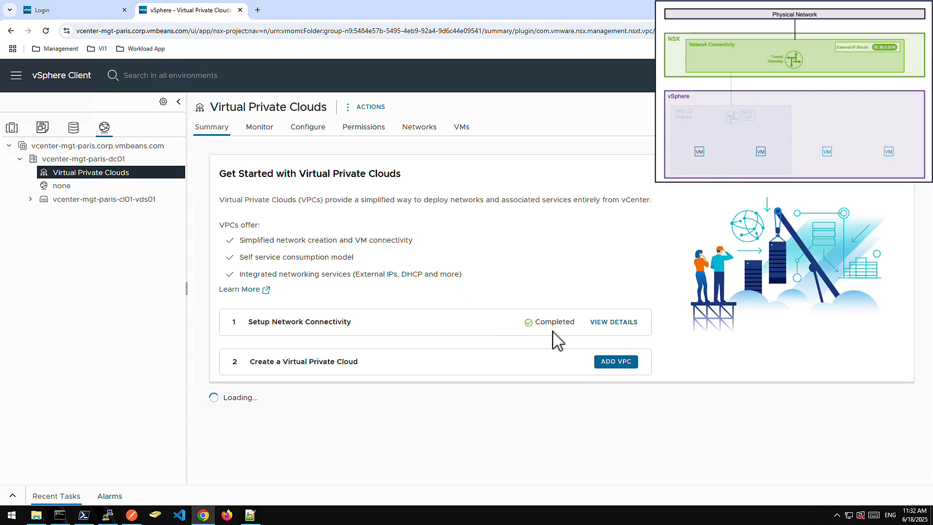
{"action": "left_click", "coordinate": [613, 361]}
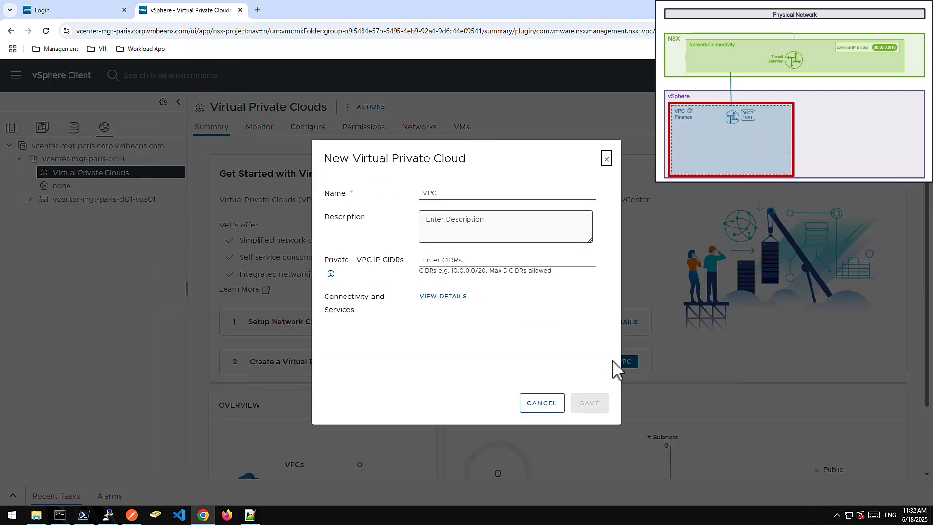
{"action": "left_click", "coordinate": [448, 197]}
{"action": "type", "text": "VPC-"}
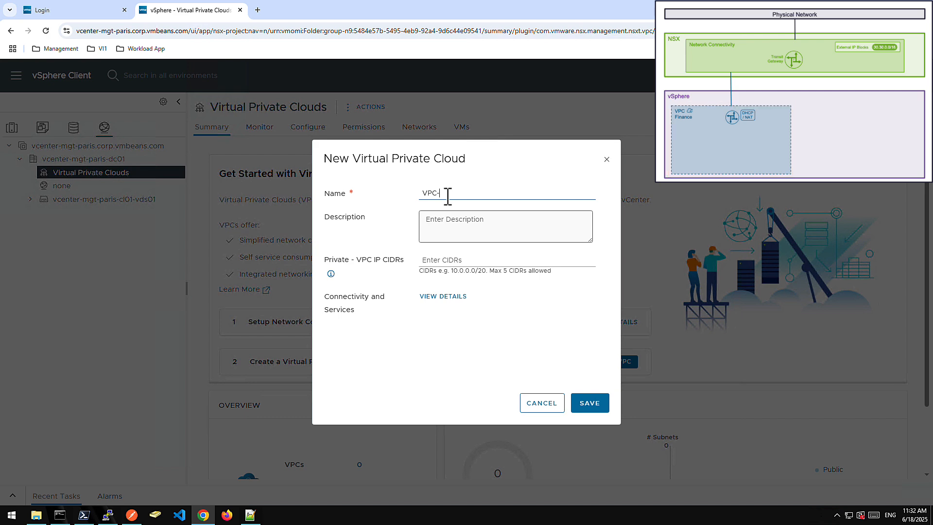
{"action": "type", "text": "Finance"}
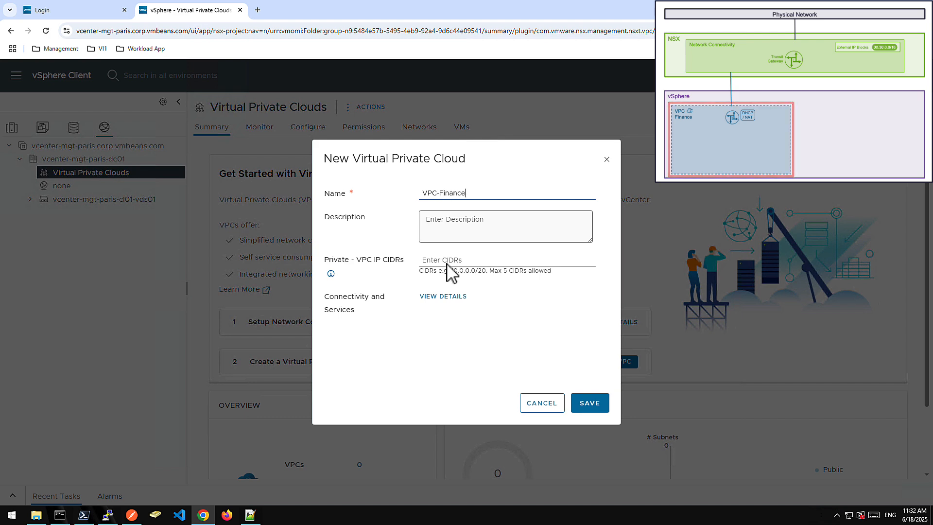
{"action": "left_click", "coordinate": [447, 262]}
{"action": "type", "text": "10.151.0."}
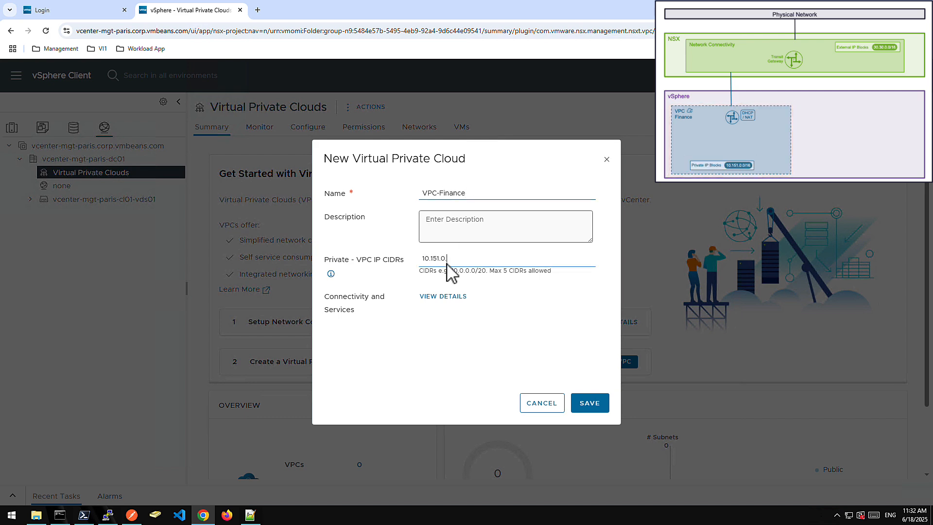
{"action": "type", "text": "0/16"}
{"action": "left_click", "coordinate": [590, 407]}
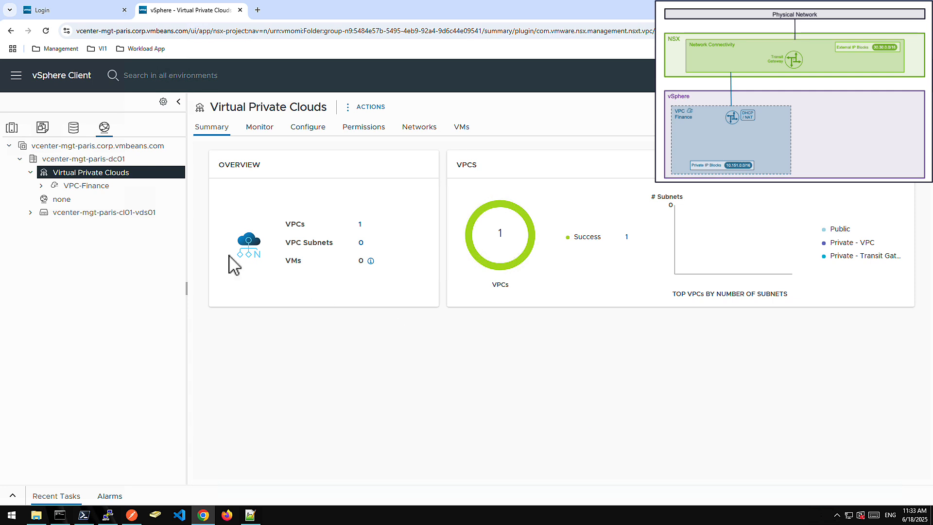
Start a new subnet in VPC-Finance with Public access mode and name it Fin-Web.
{"action": "left_click", "coordinate": [57, 186]}
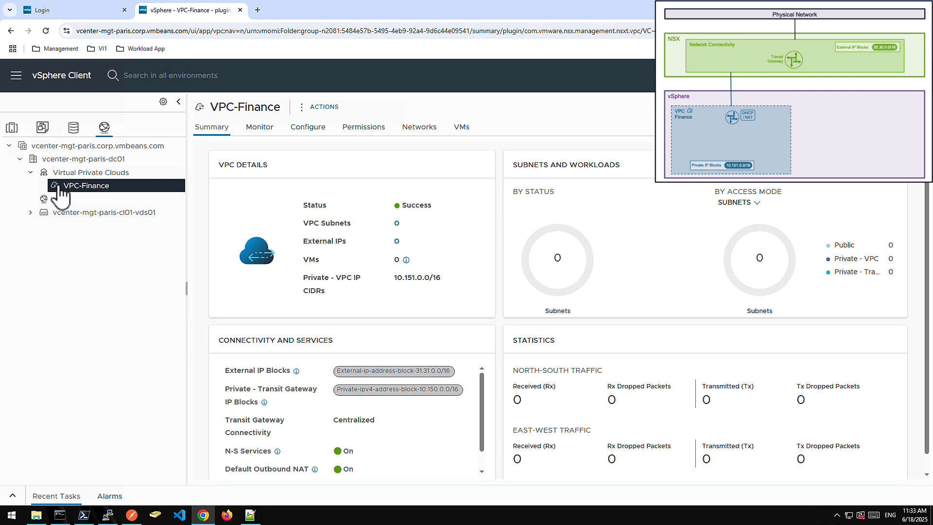
{"action": "right_click", "coordinate": [58, 187]}
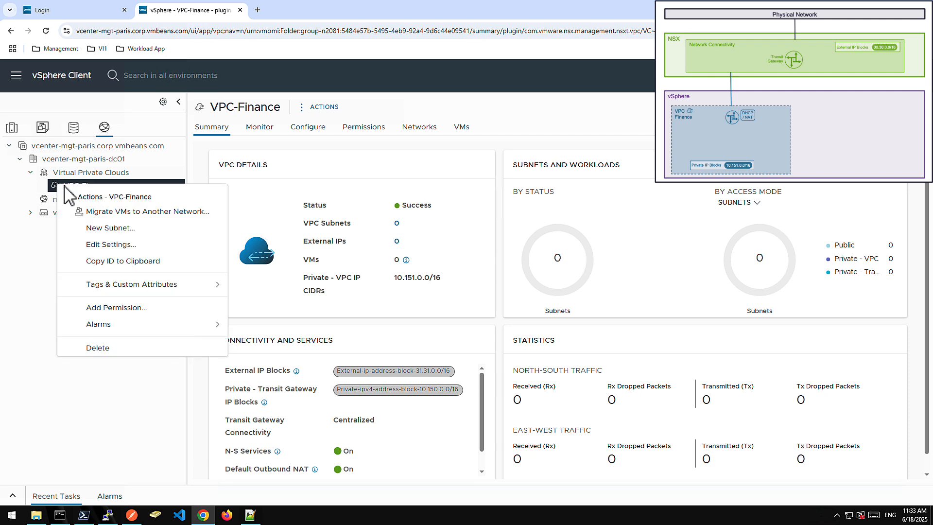
{"action": "left_click", "coordinate": [99, 226]}
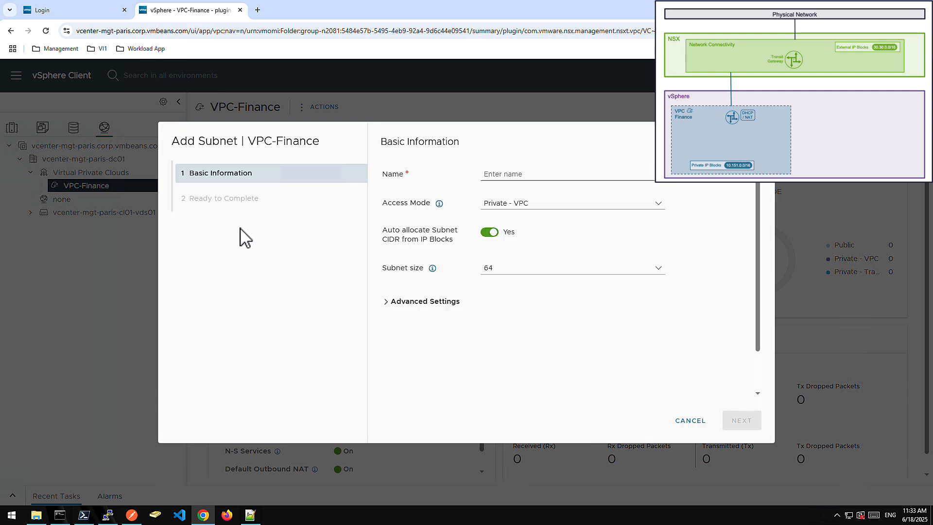
{"action": "left_click", "coordinate": [535, 207]}
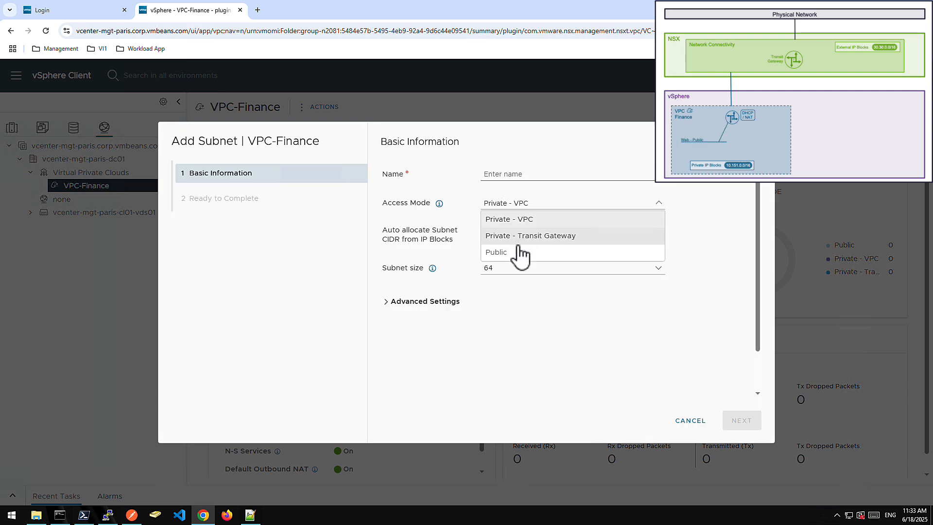
{"action": "left_click", "coordinate": [497, 252]}
{"action": "left_click", "coordinate": [512, 179]}
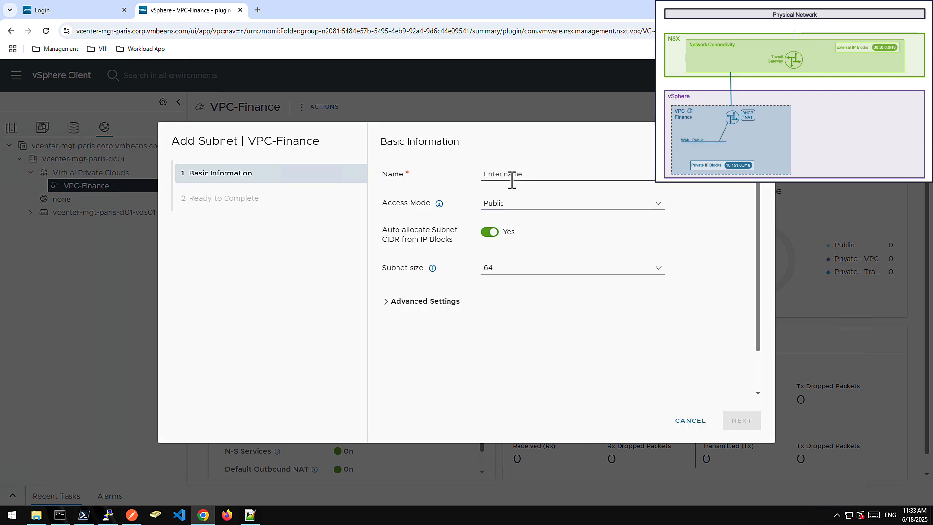
{"action": "type", "text": "Fin-We"}
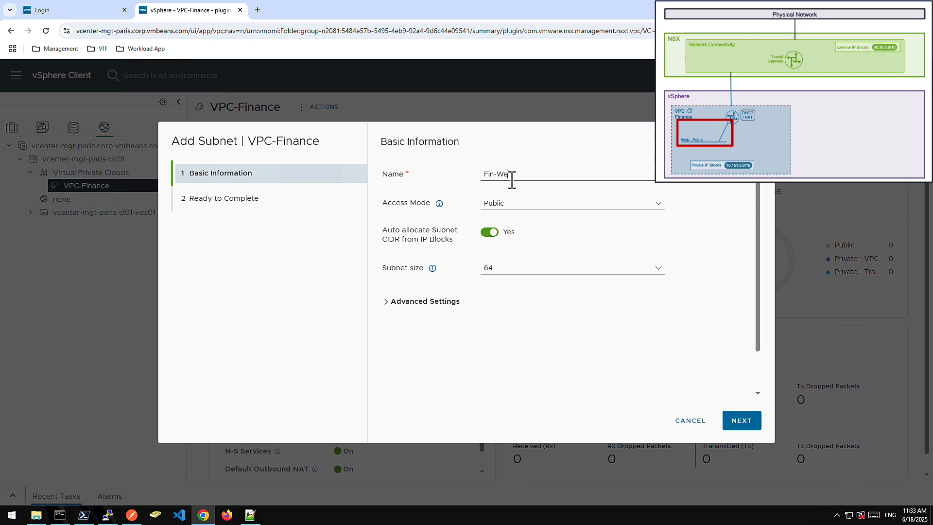
{"action": "type", "text": "b"}
Set the Fin-Web subnet size to 16, choose DHCP Server as its DHCP configuration, and finish creating it.
{"action": "left_click", "coordinate": [492, 271]}
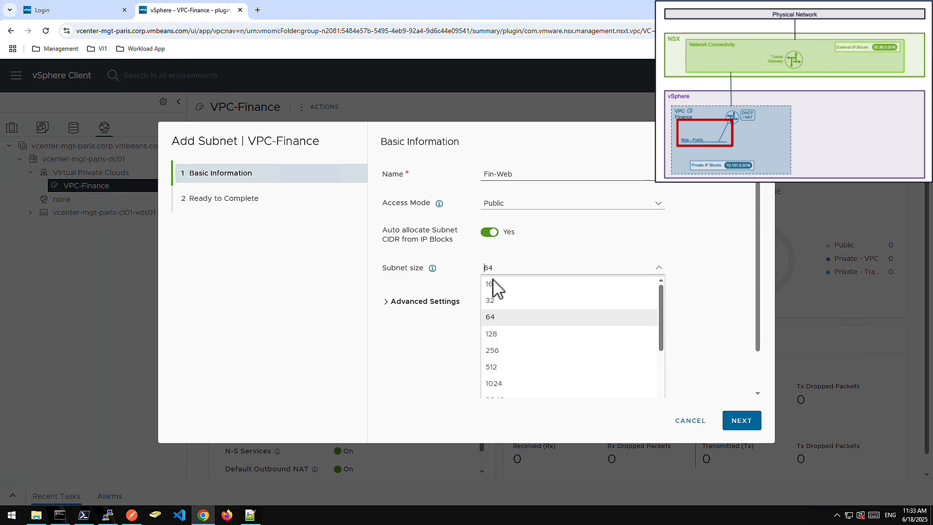
{"action": "left_click", "coordinate": [496, 287]}
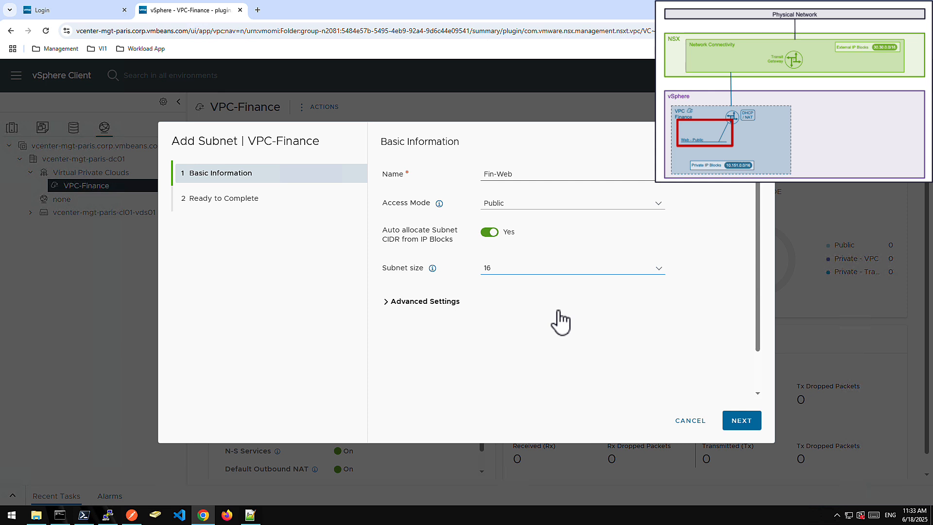
{"action": "left_click", "coordinate": [432, 302]}
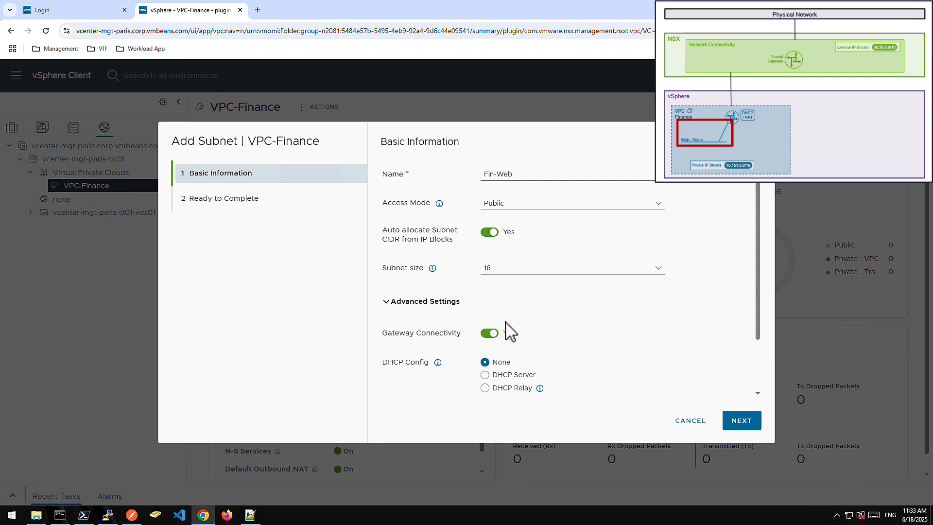
{"action": "left_click", "coordinate": [508, 375]}
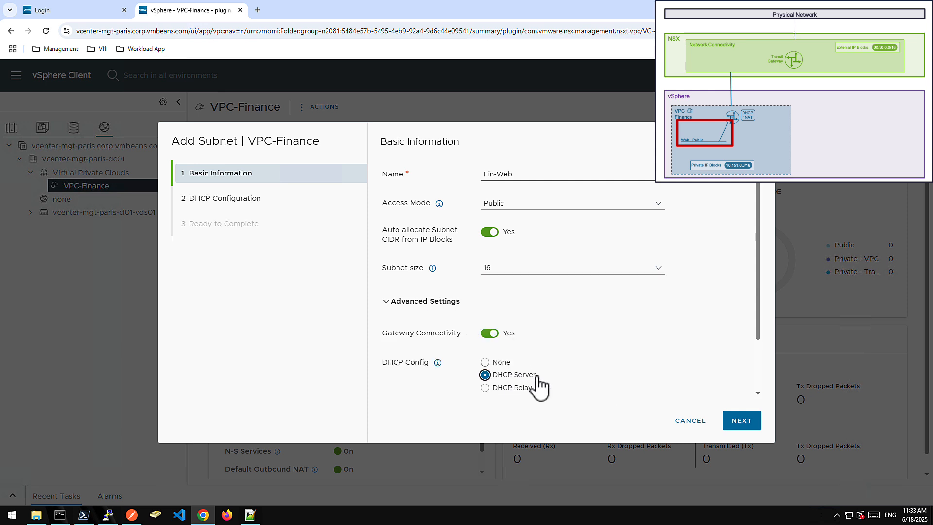
{"action": "left_click", "coordinate": [743, 421]}
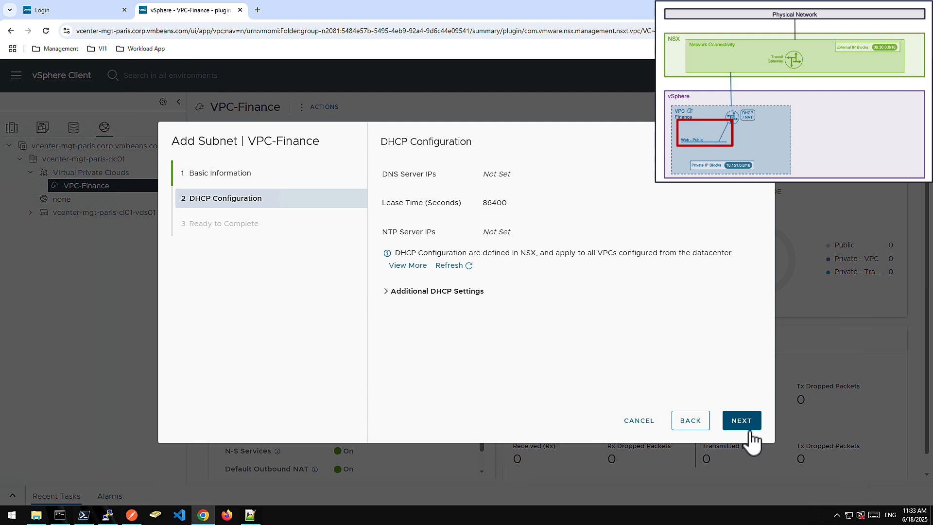
{"action": "left_click", "coordinate": [749, 430]}
{"action": "left_click", "coordinate": [750, 430]}
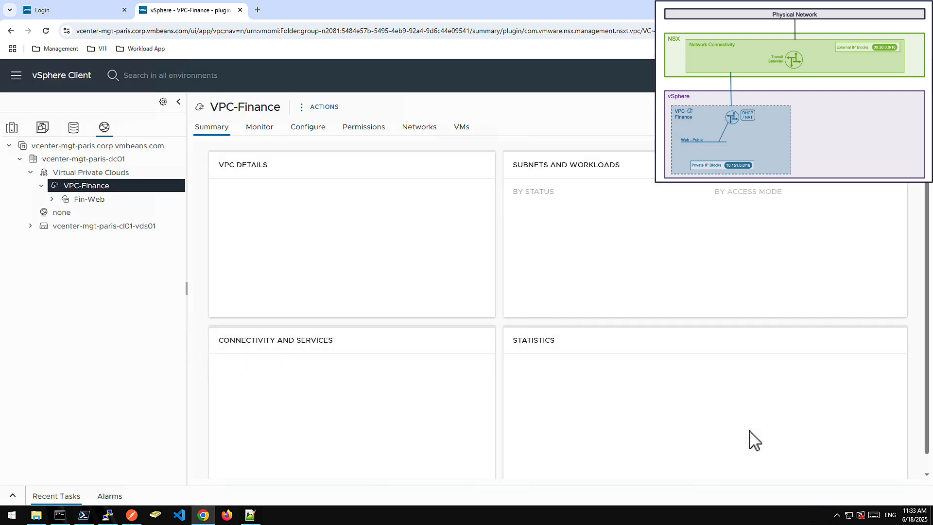
Start another subnet in VPC-Finance named Fin-DB, keeping Private - VPC access and setting the subnet size to 16.
{"action": "right_click", "coordinate": [96, 187]}
{"action": "left_click", "coordinate": [147, 223]}
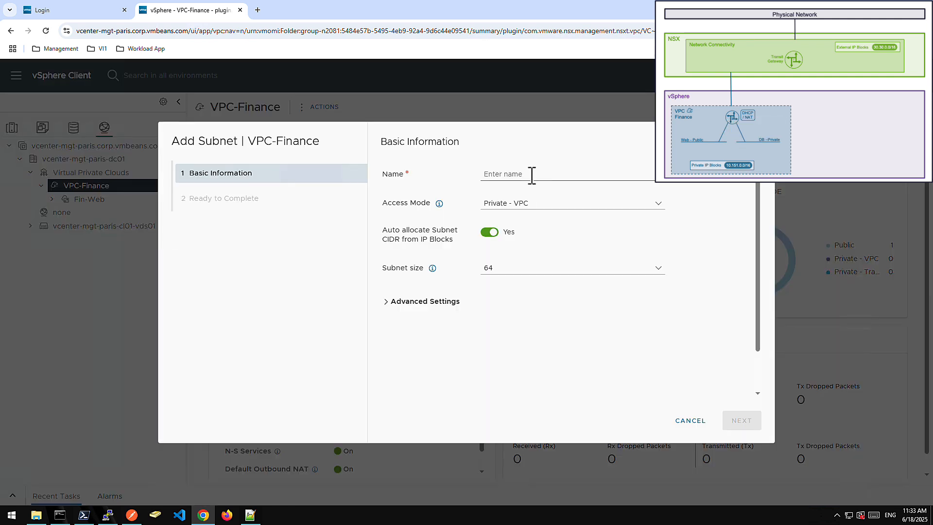
{"action": "left_click", "coordinate": [532, 175]}
{"action": "type", "text": "Fin-"}
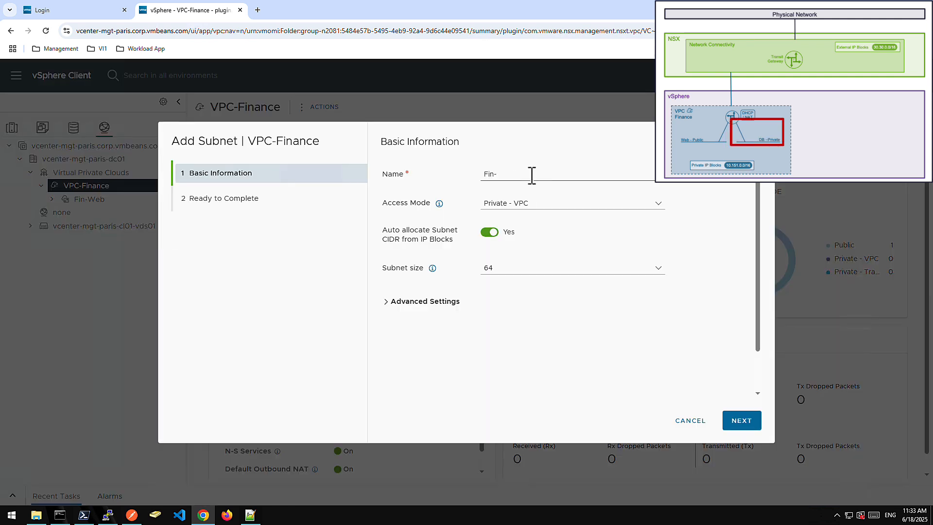
{"action": "type", "text": "DB"}
{"action": "left_click", "coordinate": [497, 271]}
{"action": "left_click", "coordinate": [495, 287]}
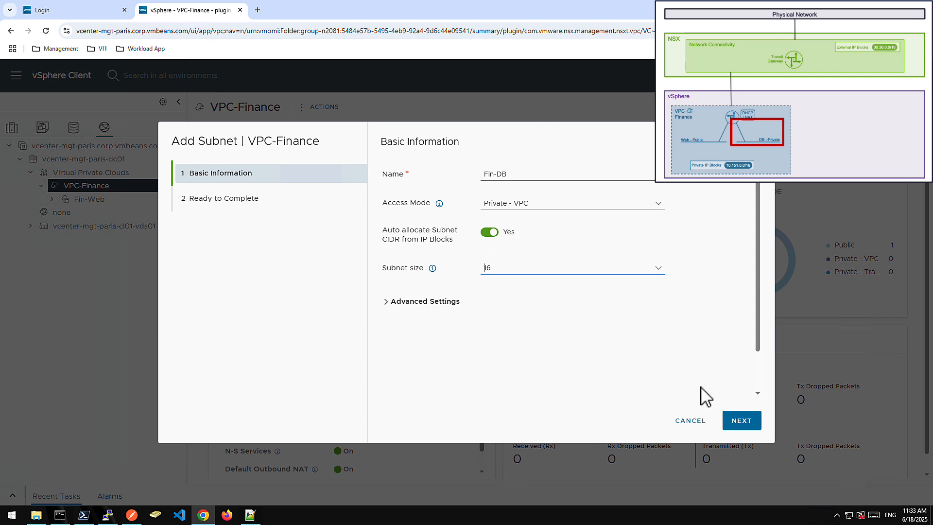
Choose DHCP Server as the DHCP configuration for the Fin-DB subnet and finish creating it.
{"action": "left_click", "coordinate": [448, 302]}
{"action": "left_click", "coordinate": [526, 376]}
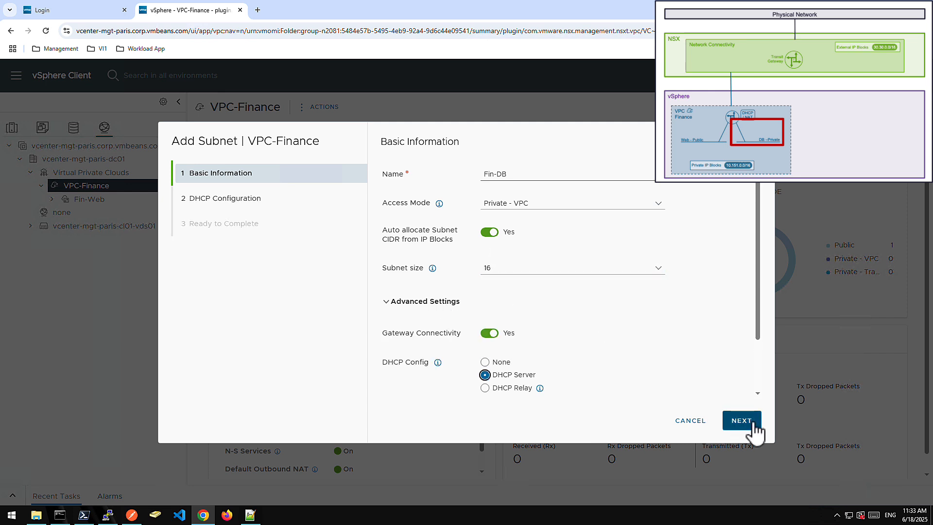
{"action": "left_click", "coordinate": [752, 427]}
{"action": "left_click", "coordinate": [753, 430]}
{"action": "left_click", "coordinate": [754, 431]}
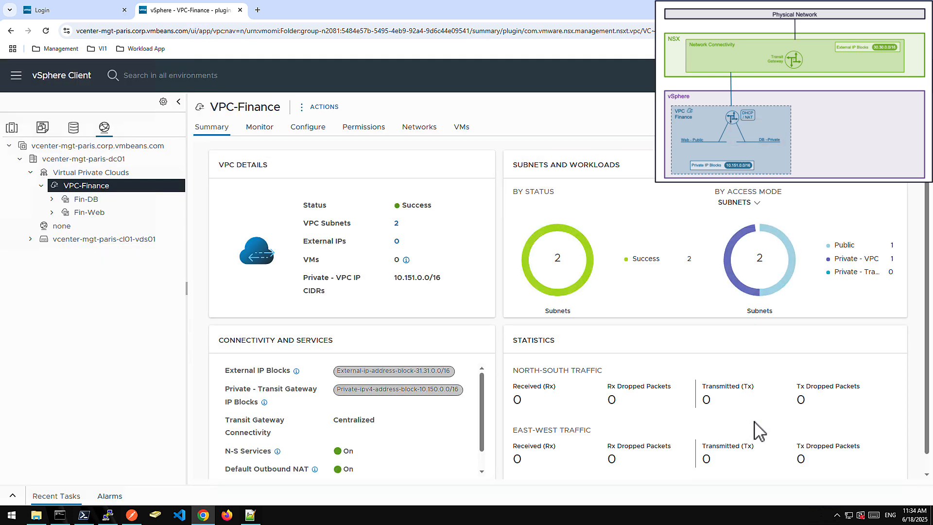
Connect Network adapter 1 of the Fin-app1-web1 virtual machine to the Fin-Web subnet.
{"action": "left_click", "coordinate": [108, 214]}
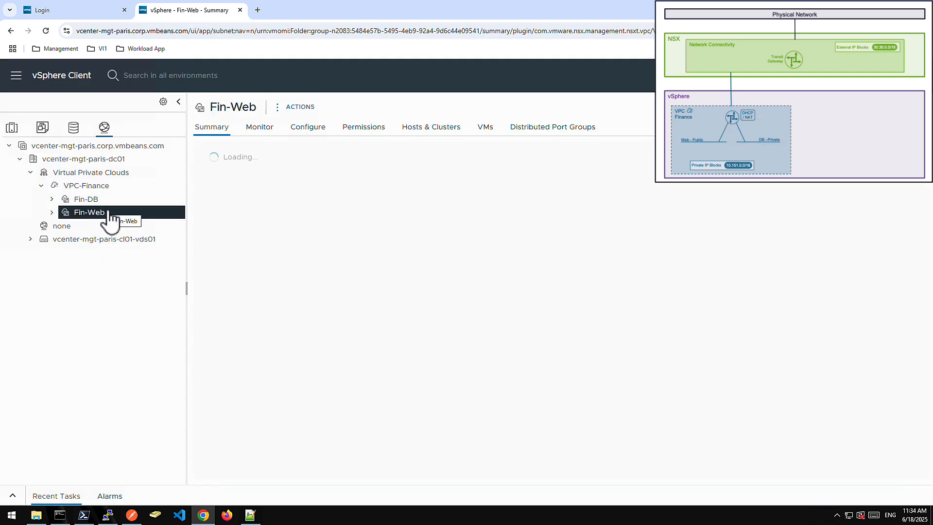
{"action": "right_click", "coordinate": [108, 214]}
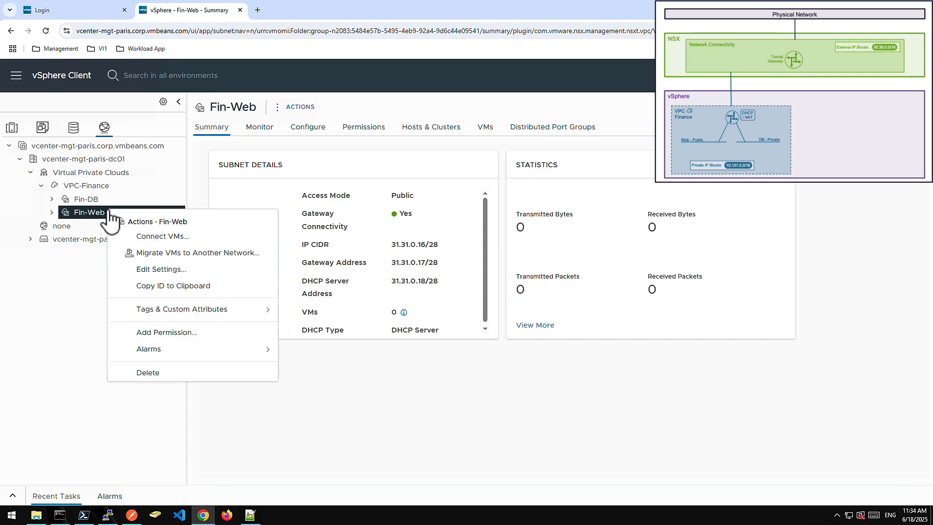
{"action": "left_click", "coordinate": [181, 240]}
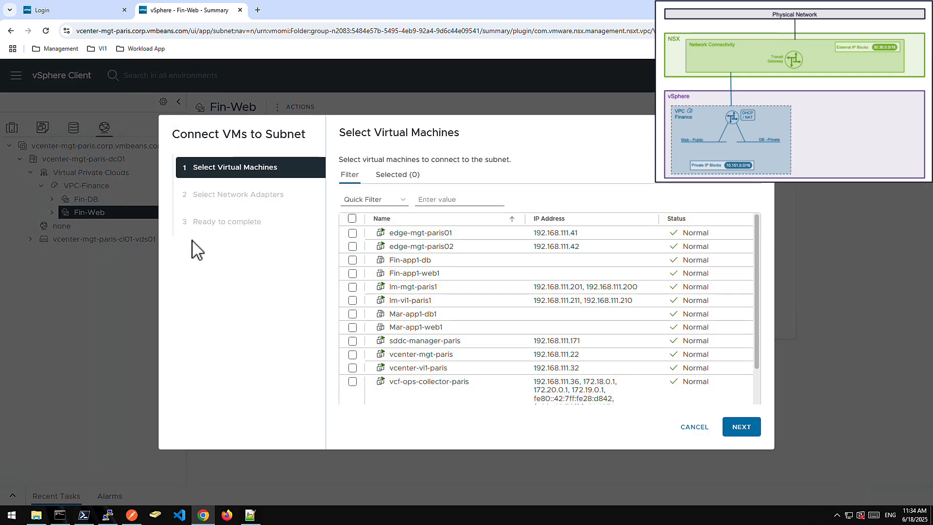
{"action": "left_click", "coordinate": [352, 274]}
{"action": "left_click", "coordinate": [742, 428]}
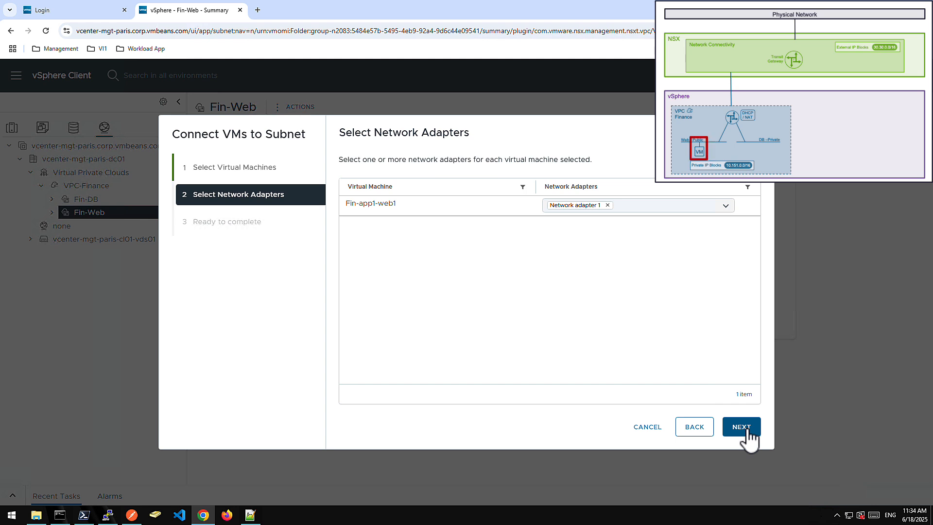
{"action": "left_click", "coordinate": [742, 427]}
{"action": "left_click", "coordinate": [741, 427]}
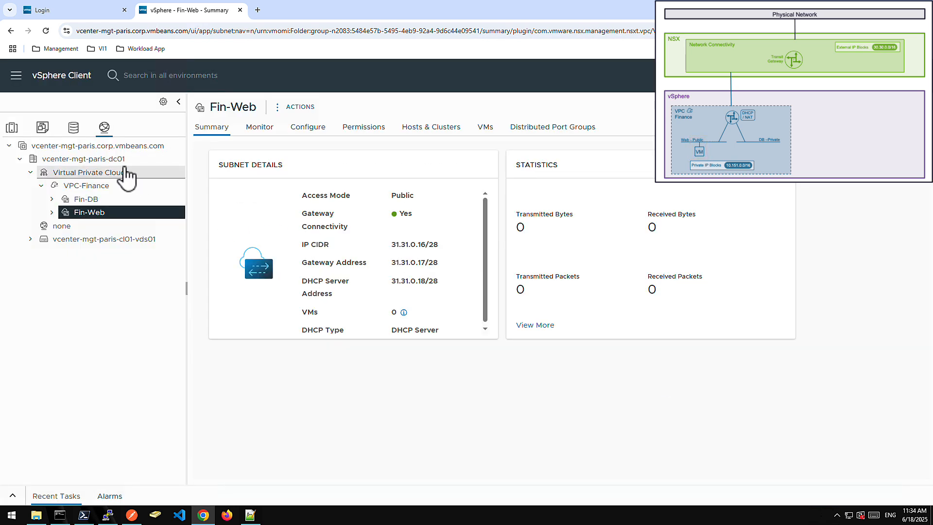
Connect Network adapter 1 of the Fin-app1-db virtual machine to the Fin-DB subnet.
{"action": "left_click", "coordinate": [44, 128]}
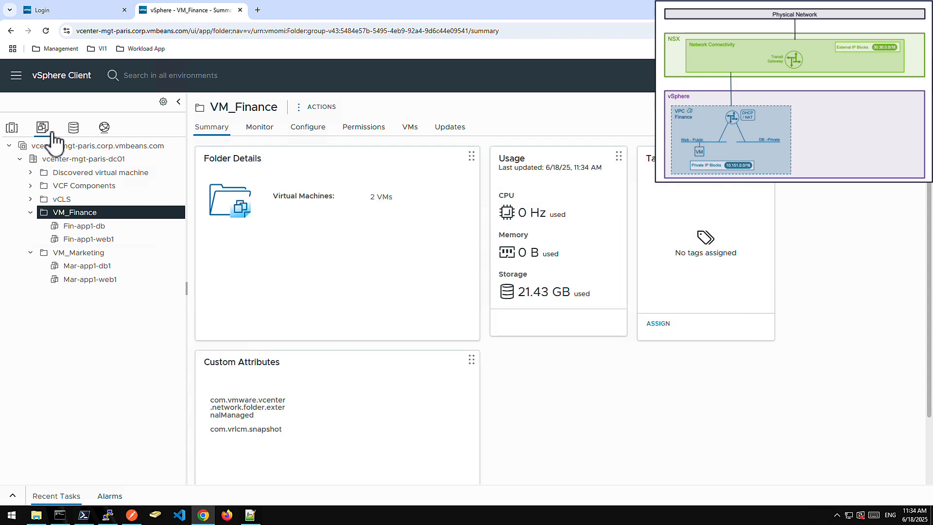
{"action": "left_click", "coordinate": [100, 228]}
{"action": "right_click", "coordinate": [100, 228]}
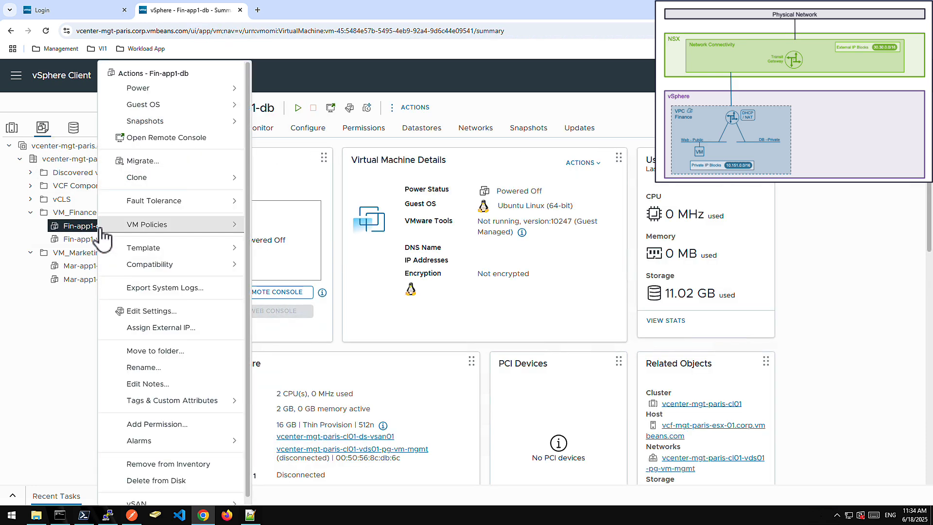
{"action": "left_click", "coordinate": [146, 311]}
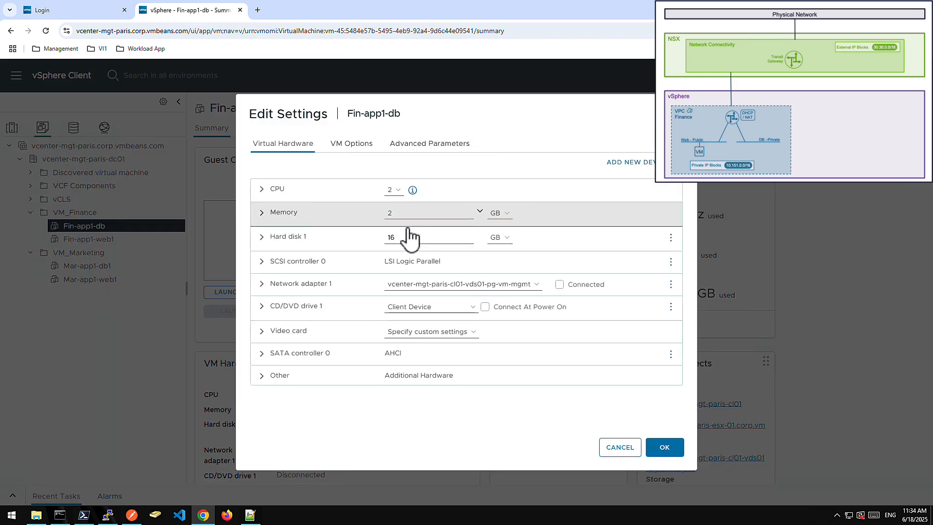
{"action": "left_click", "coordinate": [416, 288]}
{"action": "left_click", "coordinate": [406, 319]}
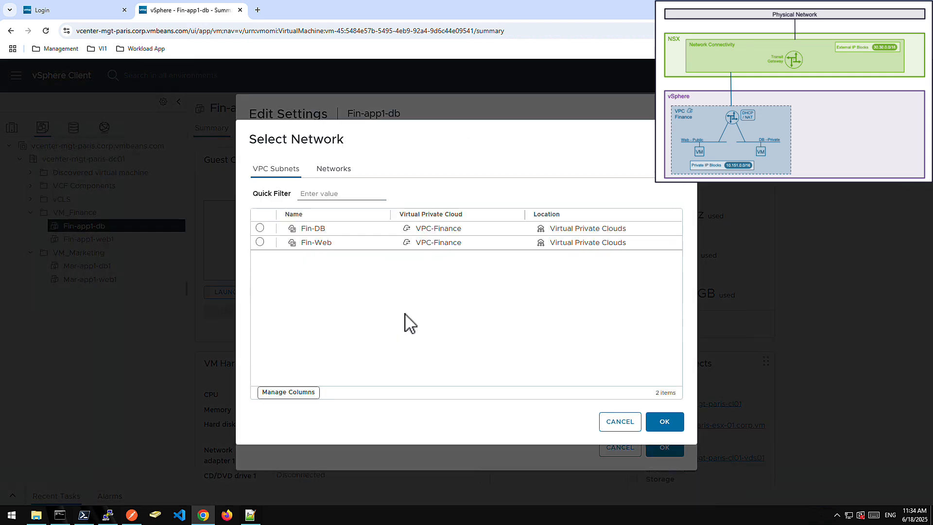
{"action": "left_click", "coordinate": [259, 229]}
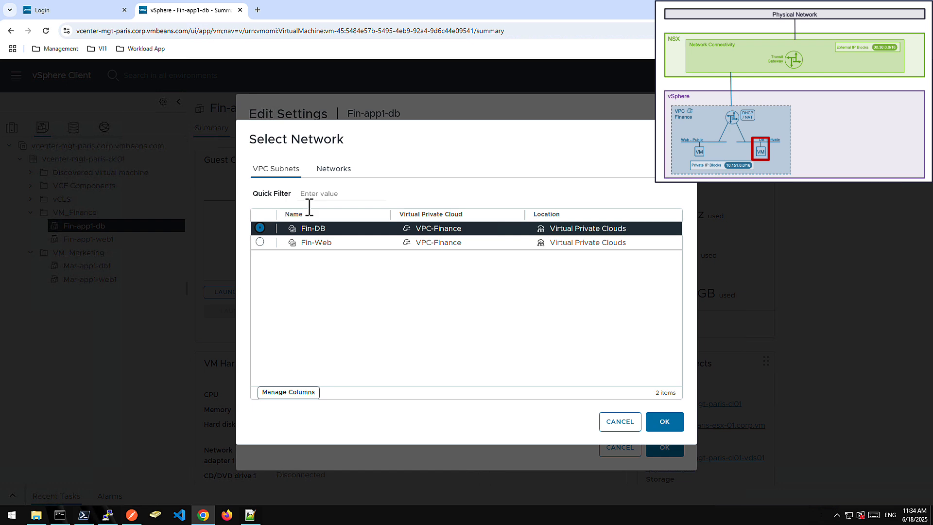
{"action": "left_click", "coordinate": [675, 430]}
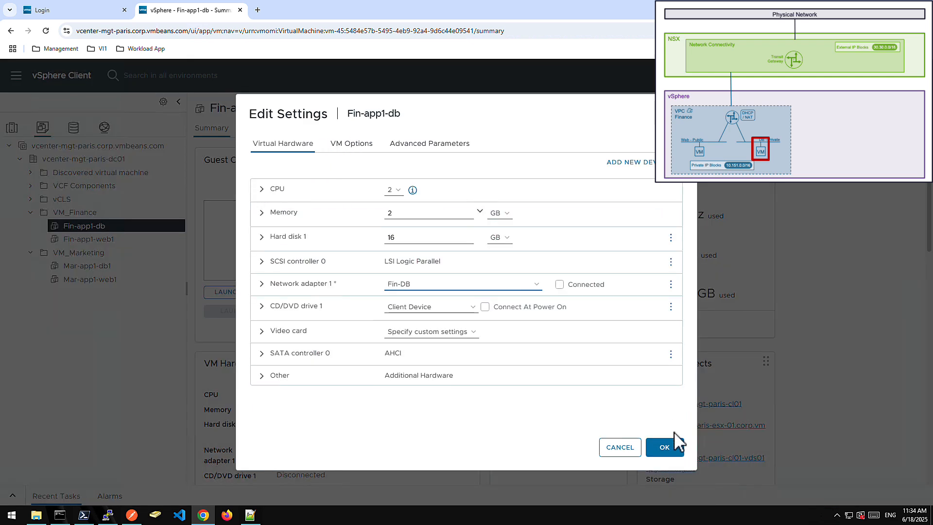
{"action": "left_click", "coordinate": [666, 448]}
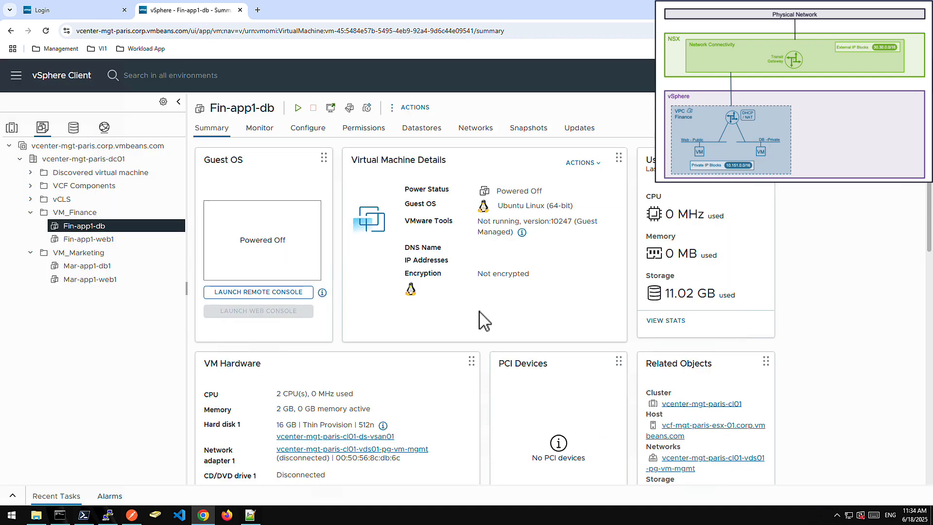
Power on the Fin-app1-web1 and Fin-app1-db virtual machines.
{"action": "left_click", "coordinate": [104, 240]}
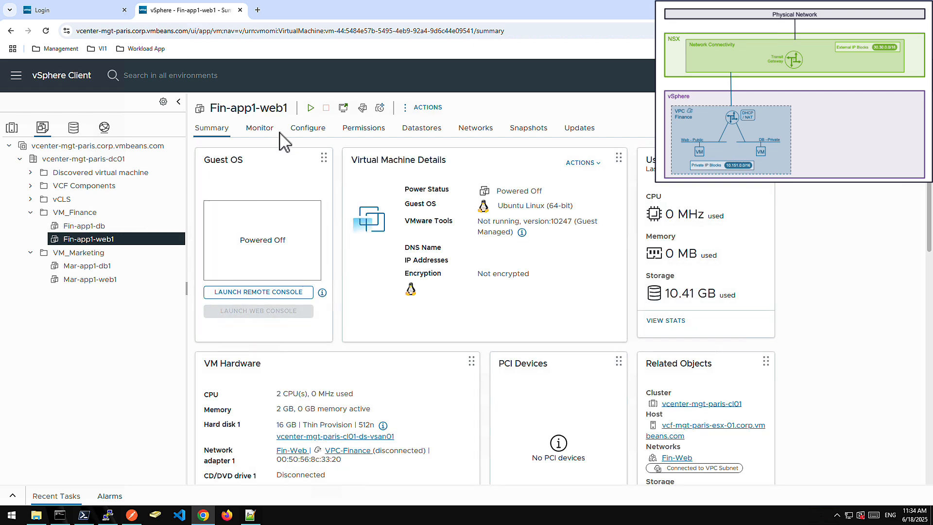
{"action": "left_click", "coordinate": [310, 108]}
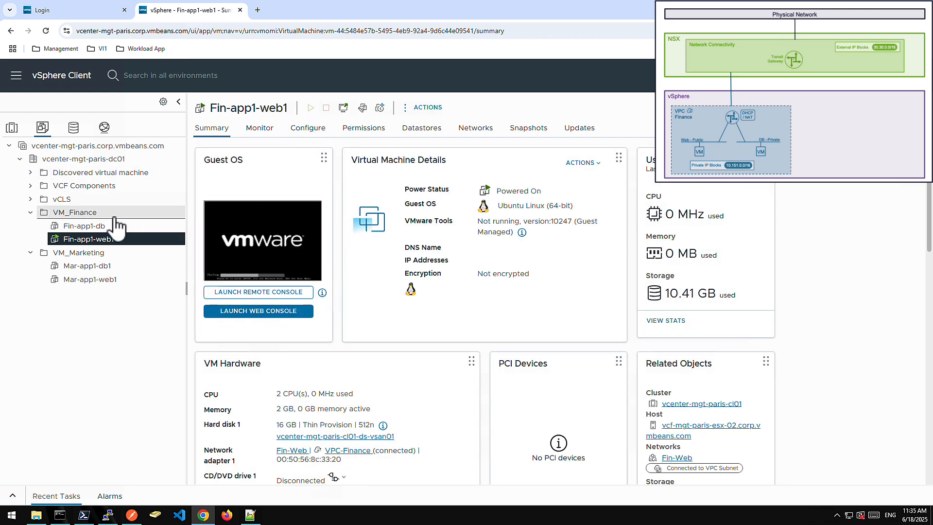
{"action": "left_click", "coordinate": [105, 226]}
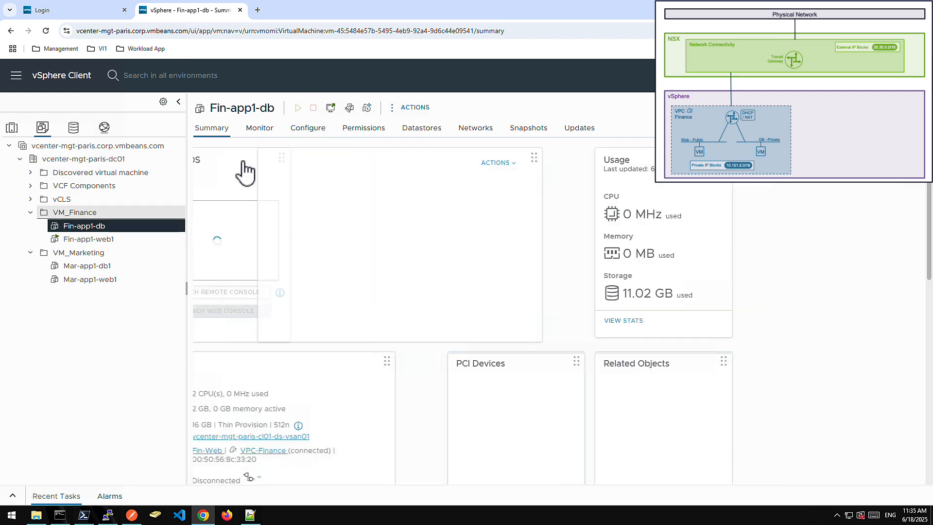
{"action": "left_click", "coordinate": [298, 107]}
Open the network topology of VPC-Finance and select the Fin-Web subnet in the diagram.
{"action": "left_click", "coordinate": [104, 127]}
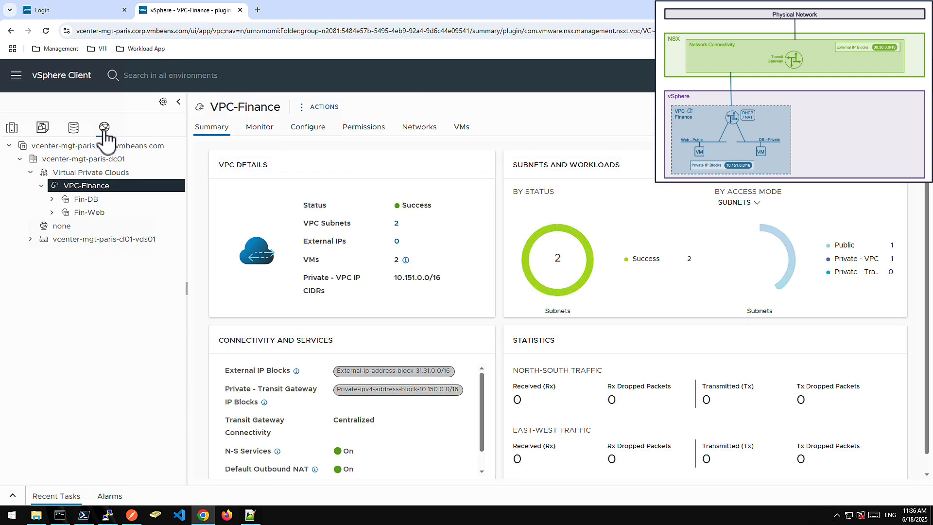
{"action": "left_click", "coordinate": [308, 128]}
{"action": "left_click", "coordinate": [237, 198]}
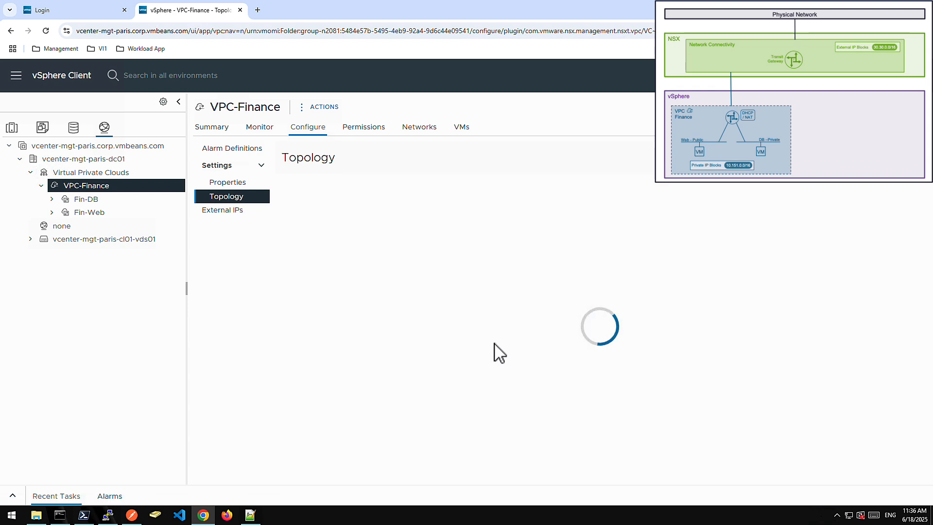
{"action": "left_click_drag", "start_coordinate": [493, 343], "coordinate": [483, 214]}
{"action": "left_click", "coordinate": [538, 391]}
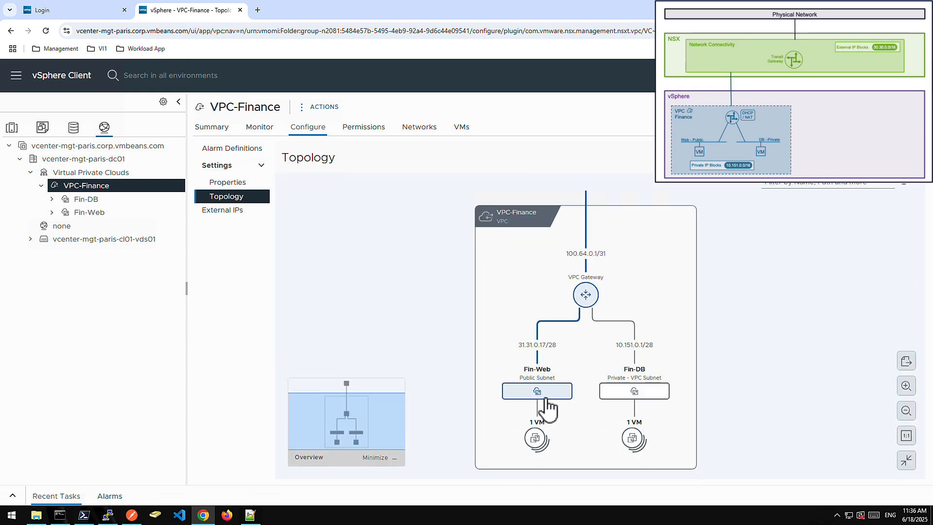
View the network adapter details of the virtual machine connected to Fin-Web and copy its internal IPv4 address.
{"action": "left_click", "coordinate": [535, 443]}
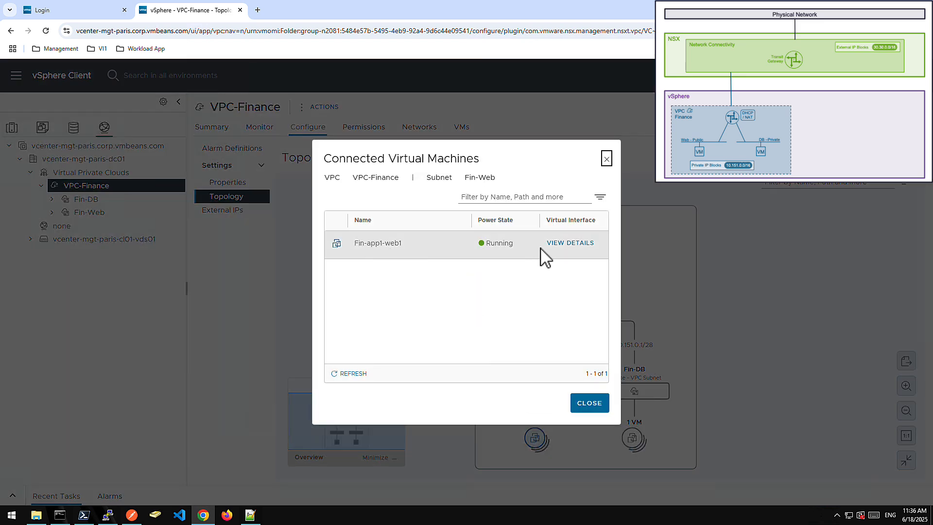
{"action": "left_click", "coordinate": [572, 246]}
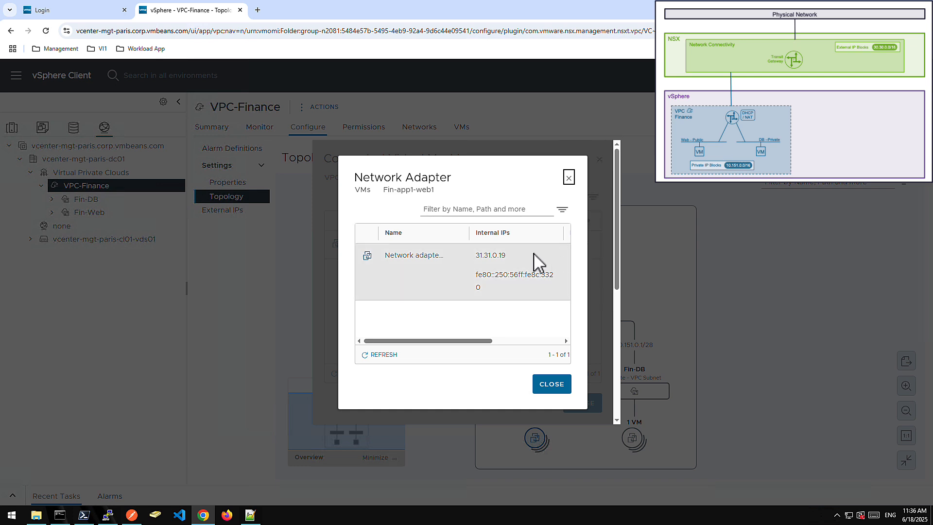
{"action": "double_click", "coordinate": [487, 256]}
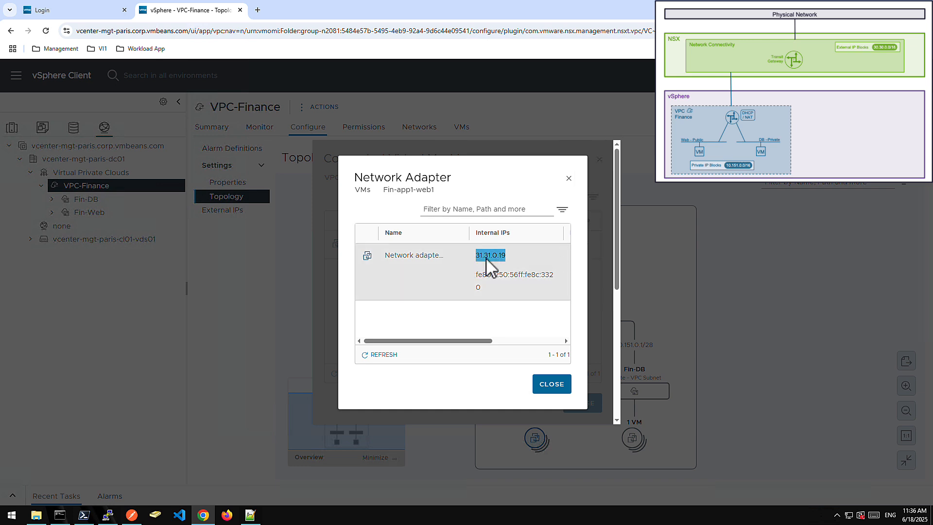
{"action": "right_click", "coordinate": [487, 258]}
{"action": "left_click", "coordinate": [495, 271]}
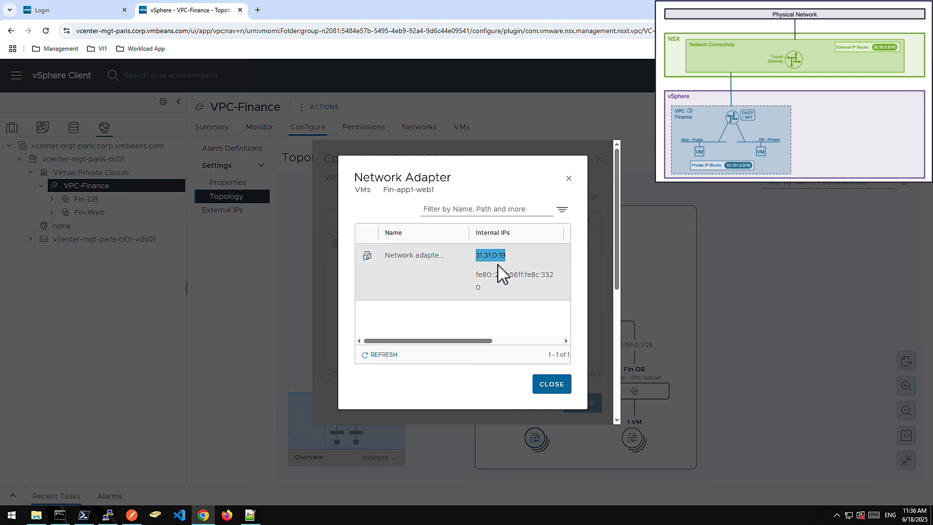
Load the two-tier web application at 31.31.0.19/2tier.php in a new browser tab.
{"action": "left_click", "coordinate": [261, 15]}
{"action": "key", "text": "ctrl+v"}
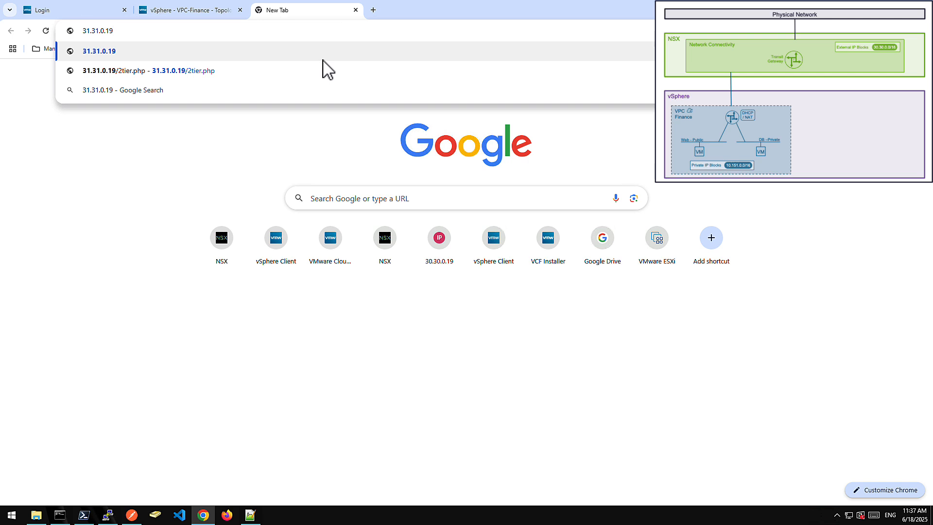
{"action": "key", "text": "Down"}
{"action": "key", "text": "Return"}
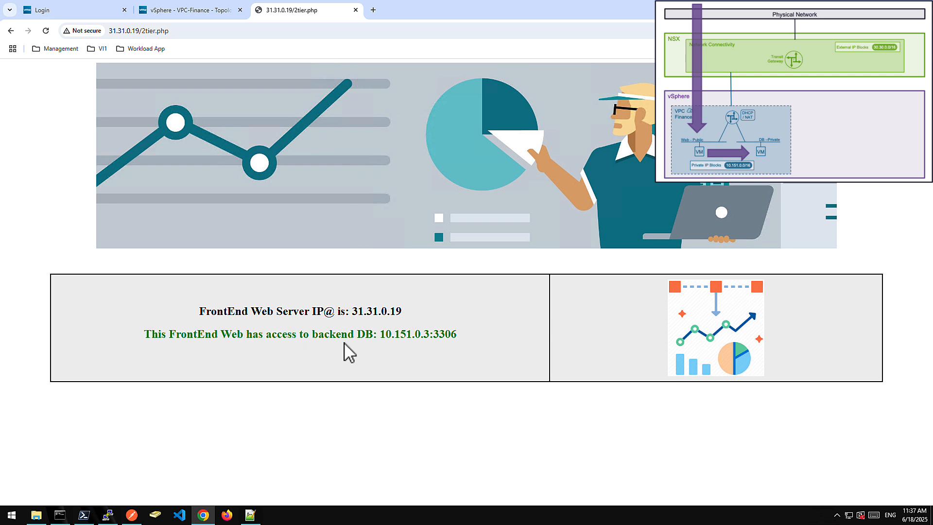
Switch to the Command Prompt and ping the database VM's private address 10.151.0.3.
{"action": "left_click", "coordinate": [62, 518]}
{"action": "type", "text": "ping 10"}
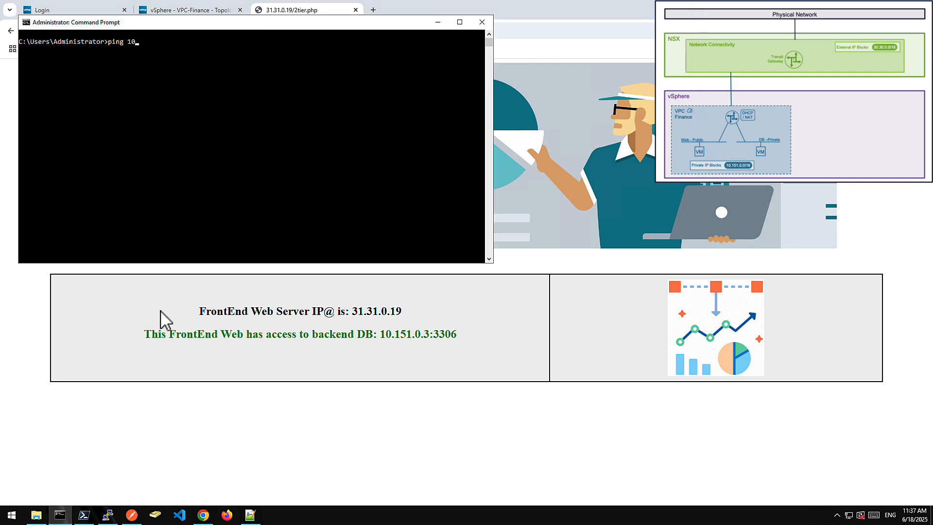
{"action": "type", "text": ".151.0.3"}
{"action": "key", "text": "Return"}
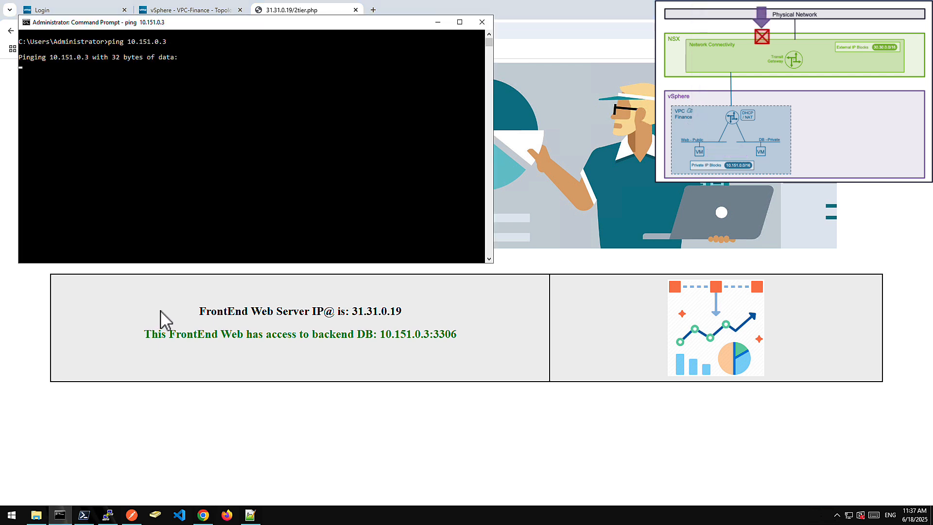
Return to the vSphere Client and close the network adapter and connected virtual machines dialogs.
{"action": "left_click", "coordinate": [164, 320]}
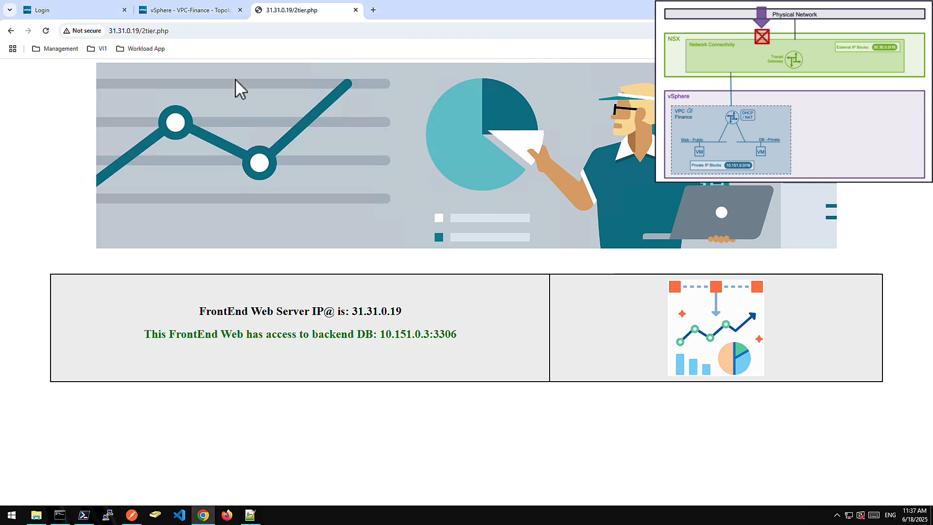
{"action": "left_click", "coordinate": [191, 17]}
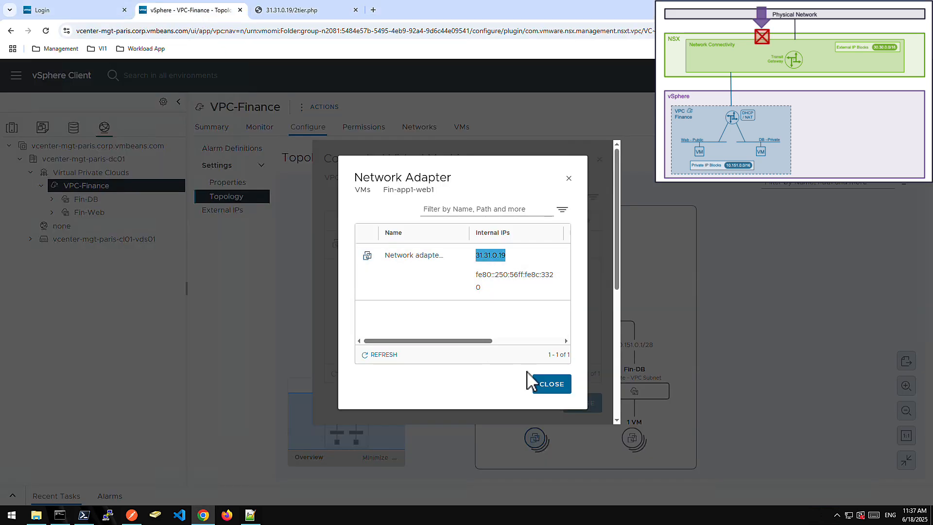
{"action": "left_click", "coordinate": [550, 385]}
{"action": "left_click", "coordinate": [588, 404]}
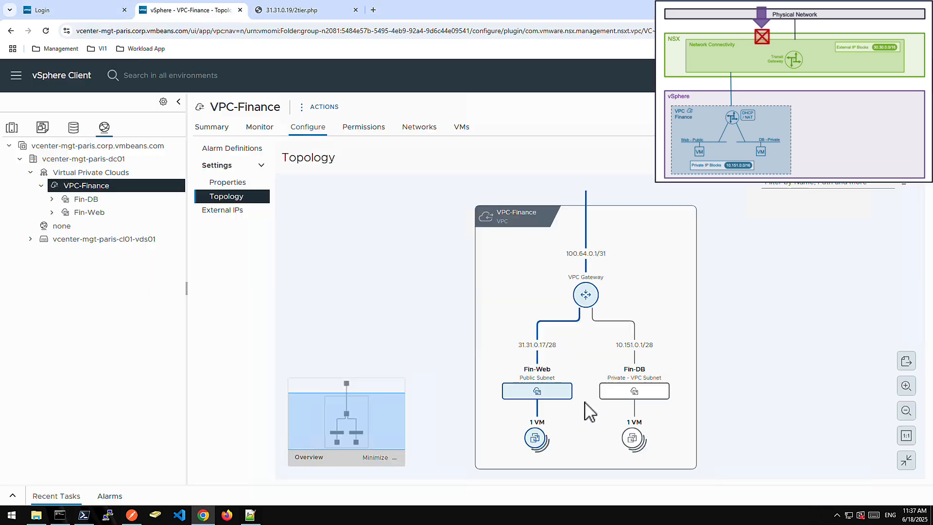
Assign an external IP to Network adapter 1 of Fin-app1-db in the Fin-DB subnet's external IP configuration.
{"action": "left_click", "coordinate": [92, 202]}
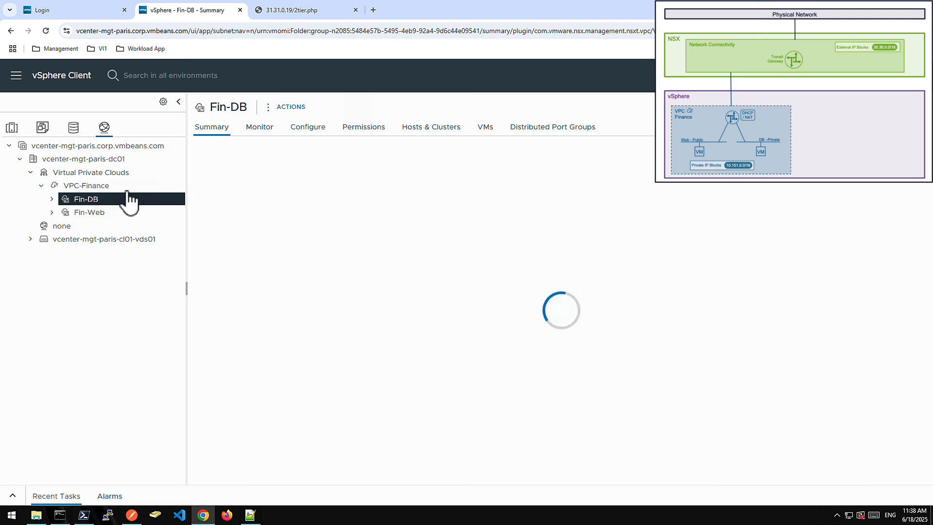
{"action": "left_click", "coordinate": [305, 131]}
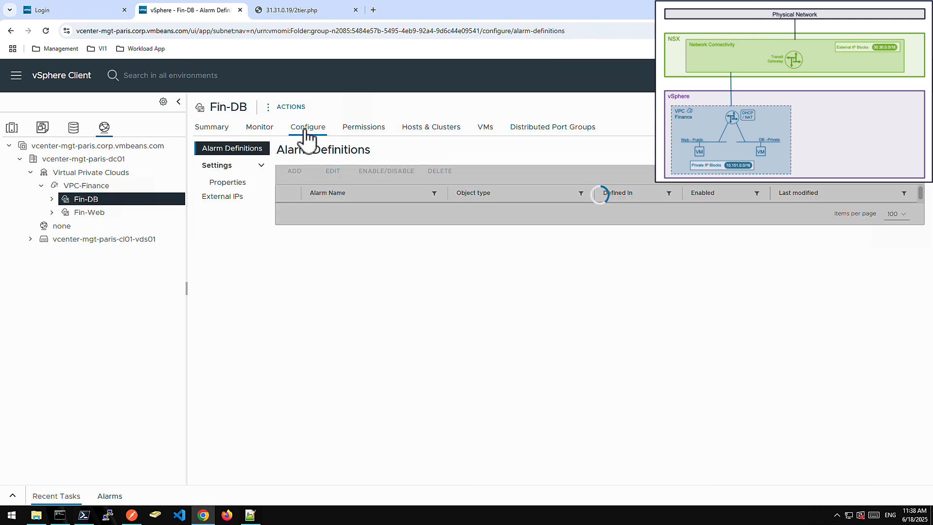
{"action": "left_click", "coordinate": [238, 199]}
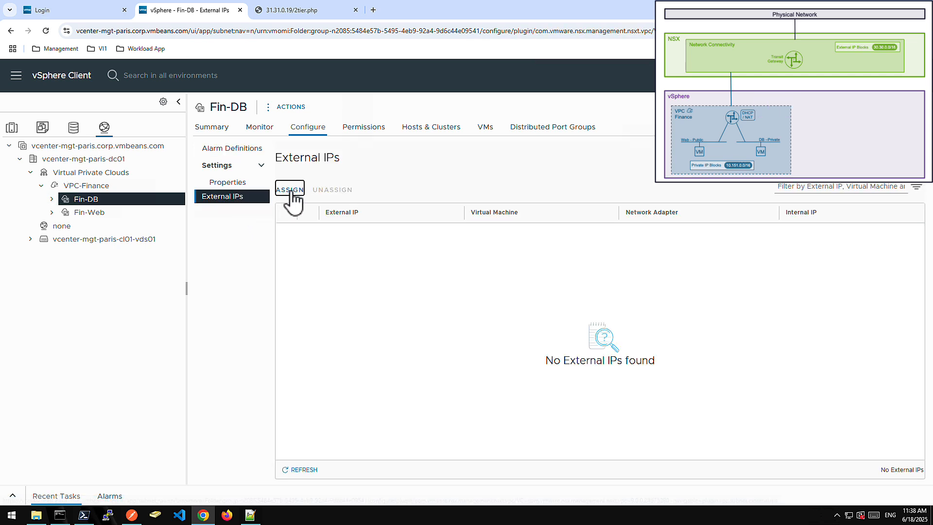
{"action": "left_click", "coordinate": [290, 190]}
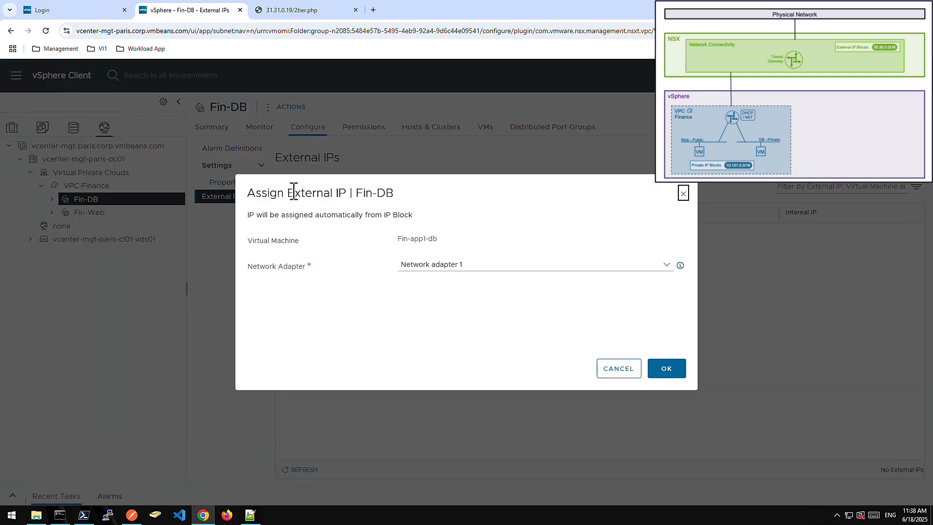
{"action": "left_click", "coordinate": [663, 365]}
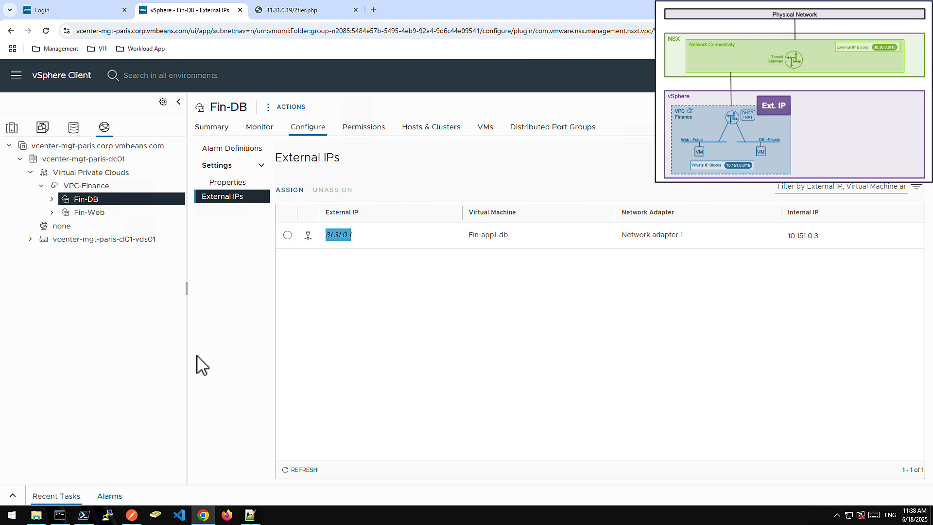
Switch to the Command Prompt and ping the database VM's external IP 31.31.0.1.
{"action": "left_click", "coordinate": [60, 515]}
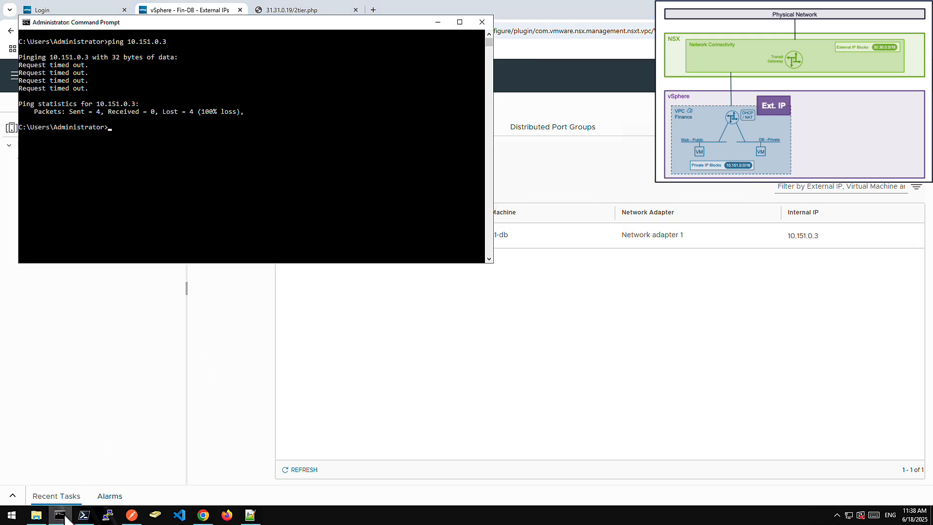
{"action": "type", "text": "ping"}
{"action": "right_click", "coordinate": [253, 163]}
{"action": "left_click", "coordinate": [270, 194]}
{"action": "key", "text": "Return"}
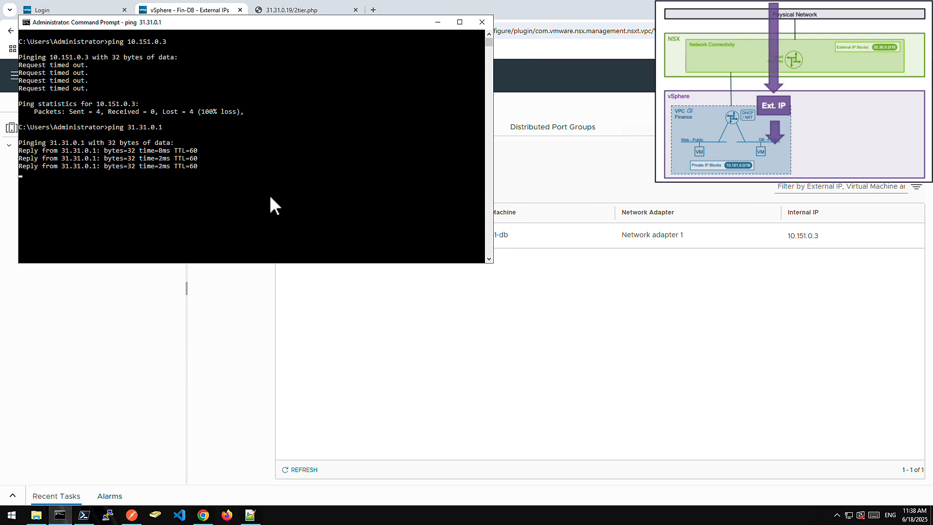
Open an SSH session to 31.31.0.1 in PuTTY and log in as root with the account password.
{"action": "left_click", "coordinate": [108, 515]}
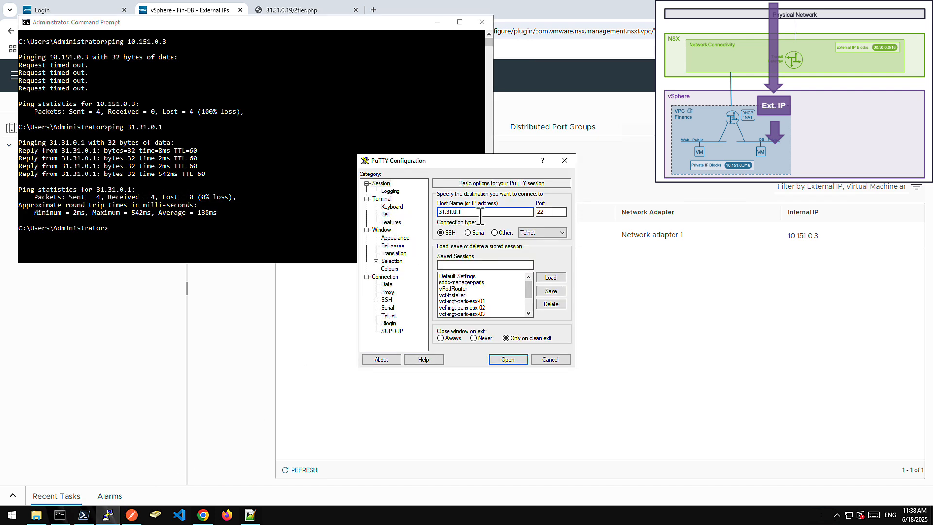
{"action": "left_click", "coordinate": [509, 360]}
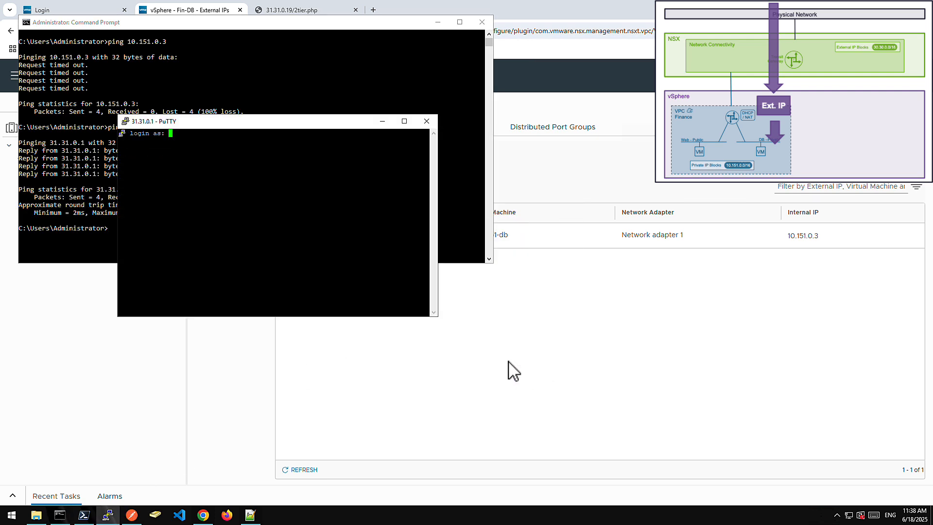
{"action": "type", "text": "root"}
{"action": "key", "text": "Return"}
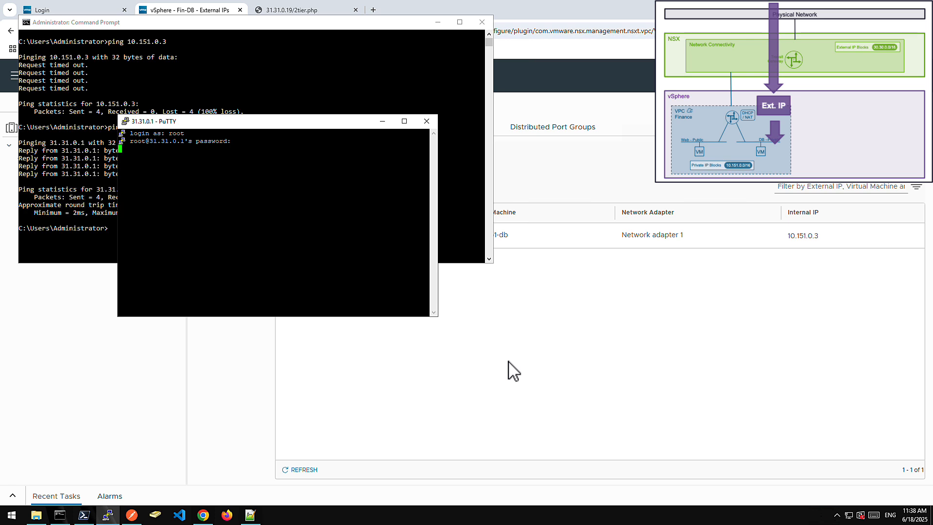
{"action": "key", "text": "Return"}
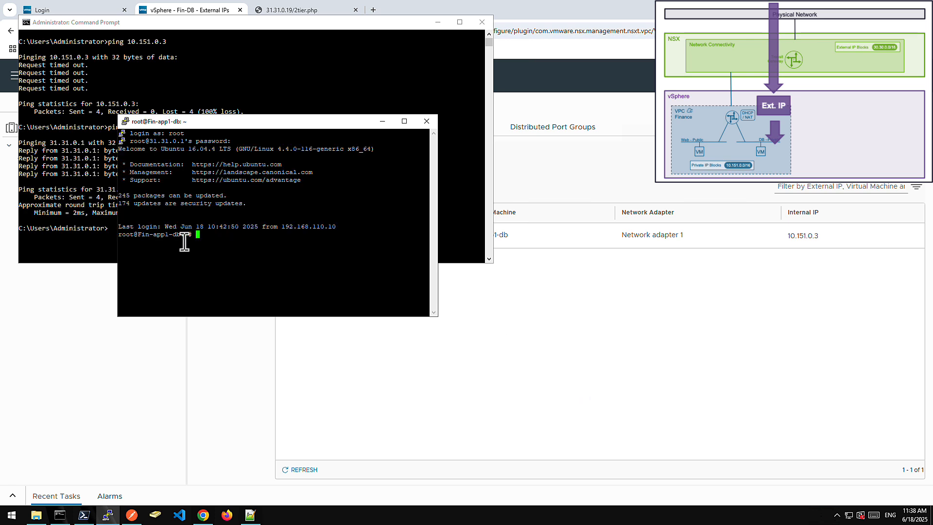
Switch back to the vSphere Client and view the VPC-Finance topology down to its subnets and connected VMs.
{"action": "left_click", "coordinate": [325, 408]}
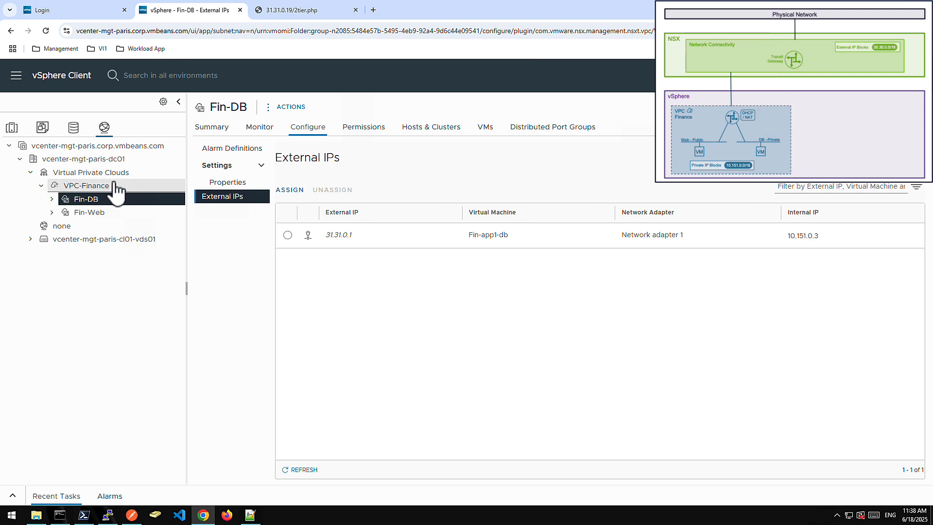
{"action": "left_click", "coordinate": [98, 186]}
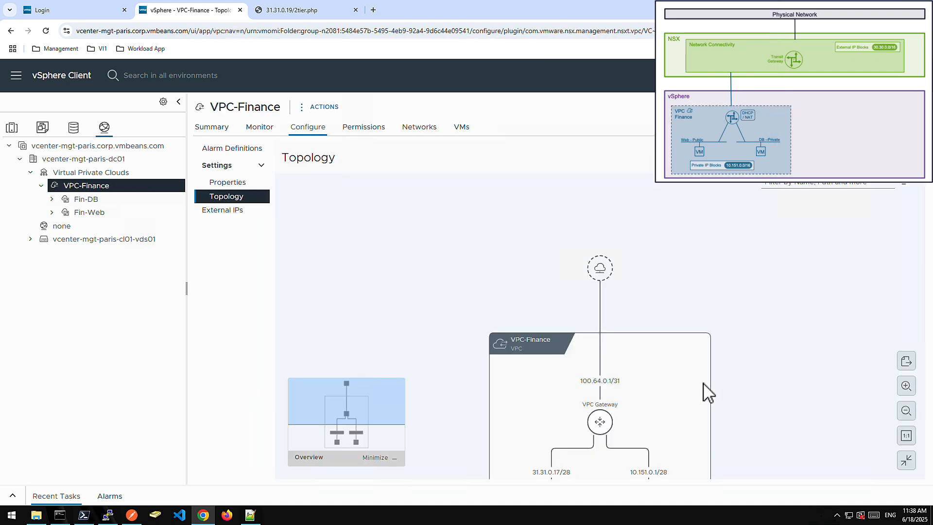
{"action": "left_click_drag", "start_coordinate": [744, 403], "coordinate": [719, 284]}
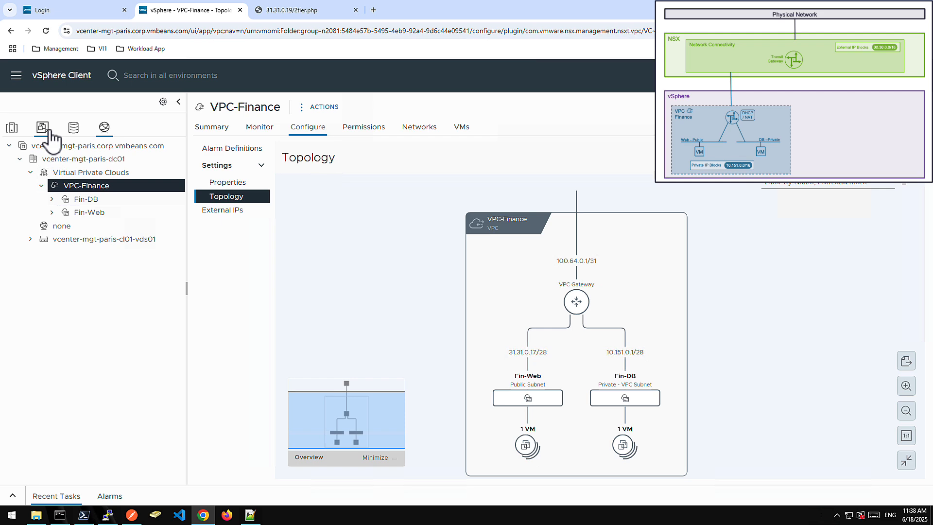
Review the VPC-Marketing.ps1 script in Notepad++, then switch to PowerShell 7 and run .\VPC-Marketing.ps1.
{"action": "left_click", "coordinate": [250, 514]}
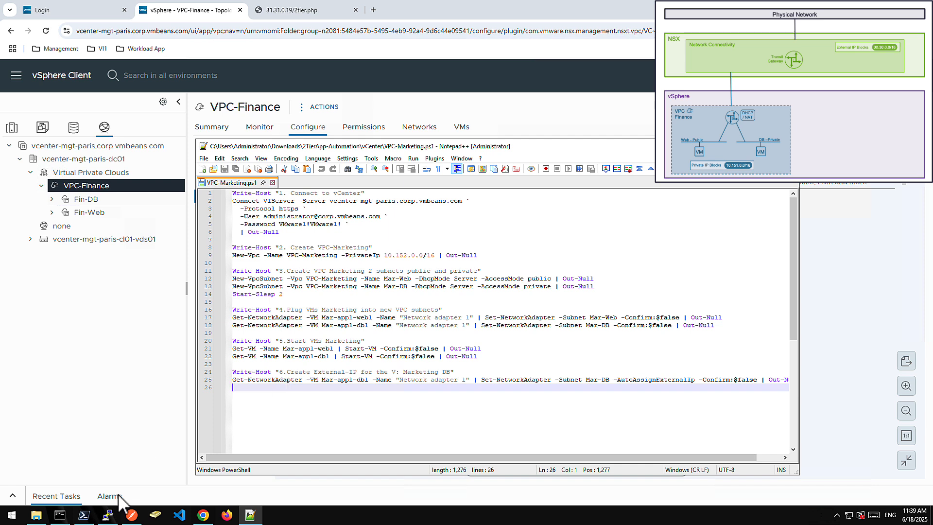
{"action": "left_click", "coordinate": [83, 514]}
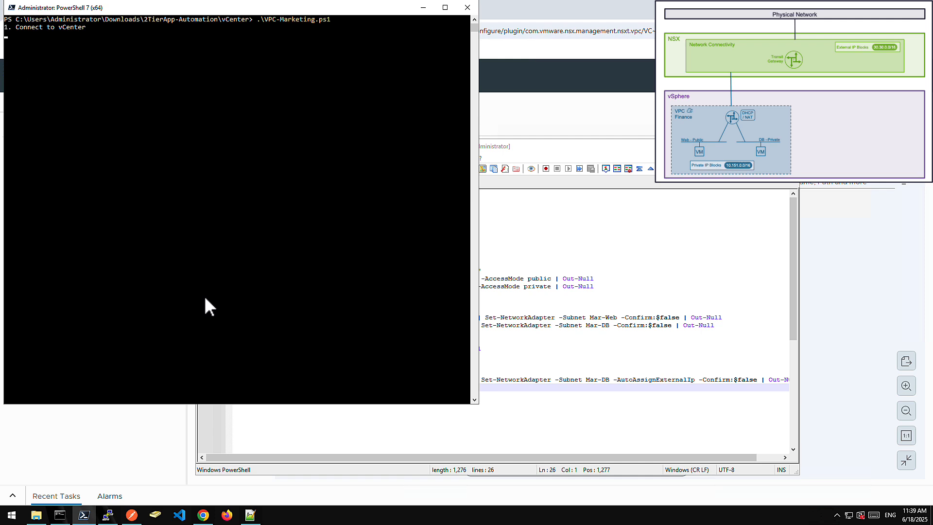
{"action": "left_click_drag", "start_coordinate": [239, 9], "coordinate": [415, 27]}
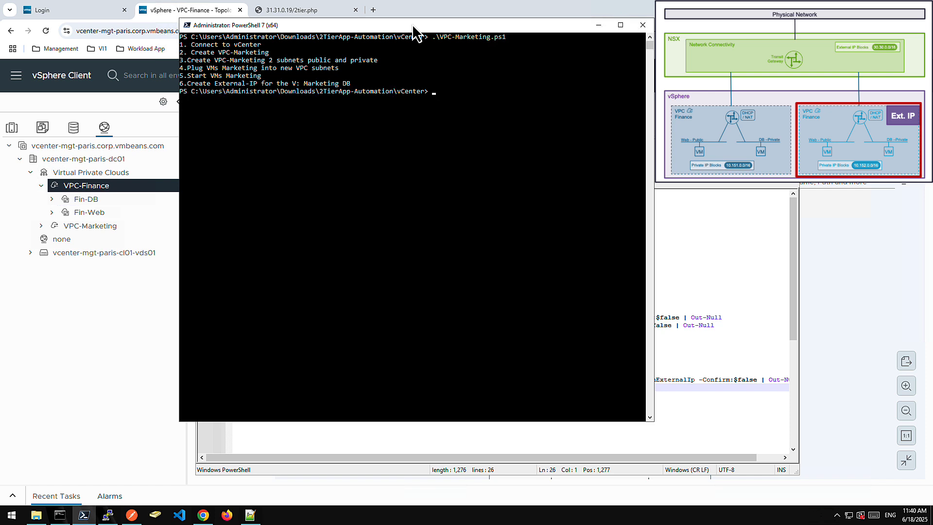
Return to the vSphere Client, expand VPC-Marketing and examine its topology with the Mar-DB and Mar-Web subnets.
{"action": "left_click", "coordinate": [68, 267]}
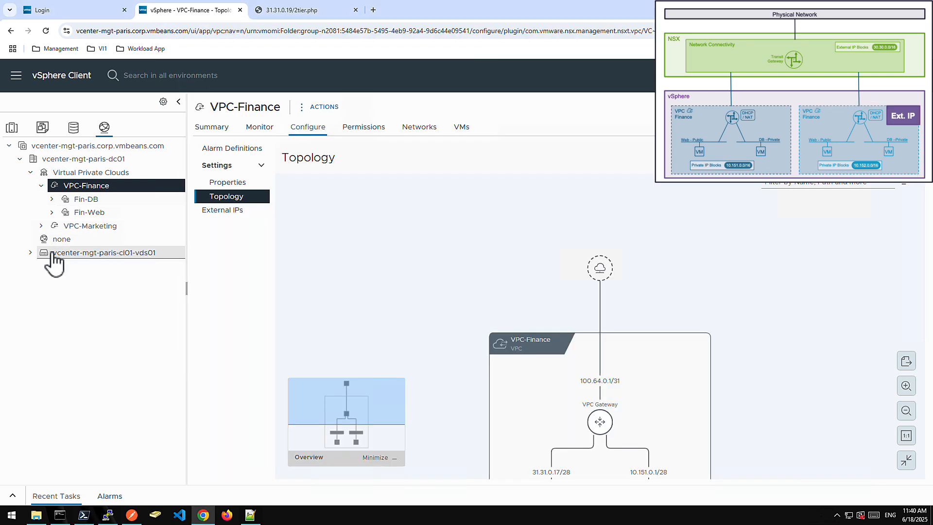
{"action": "left_click", "coordinate": [41, 226]}
{"action": "left_click", "coordinate": [100, 227]}
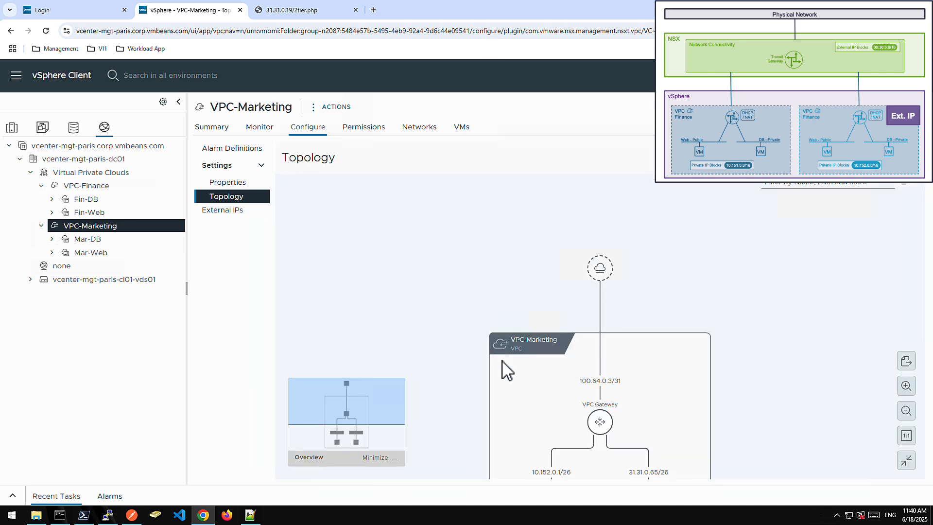
{"action": "left_click_drag", "start_coordinate": [507, 372], "coordinate": [481, 245]}
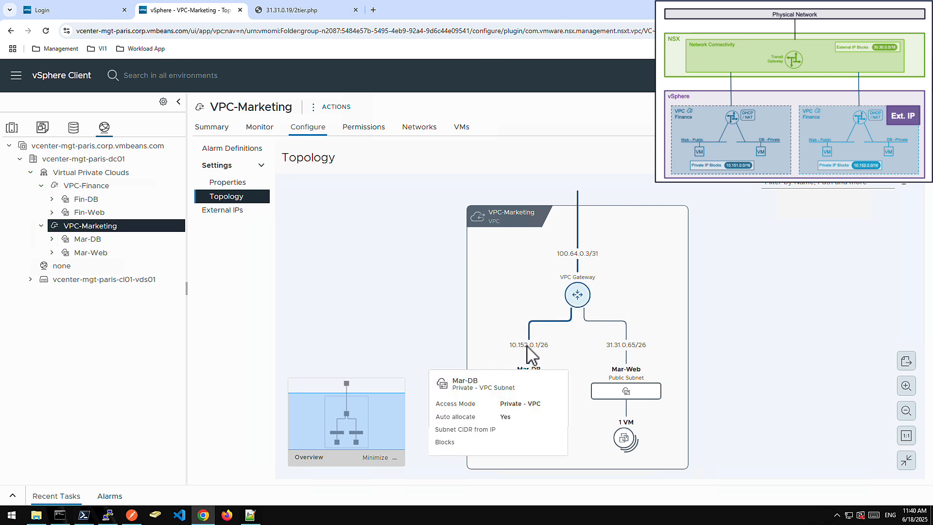
Open the configuration topology of Virtual Private Clouds to view both VPCs together.
{"action": "left_click", "coordinate": [116, 175]}
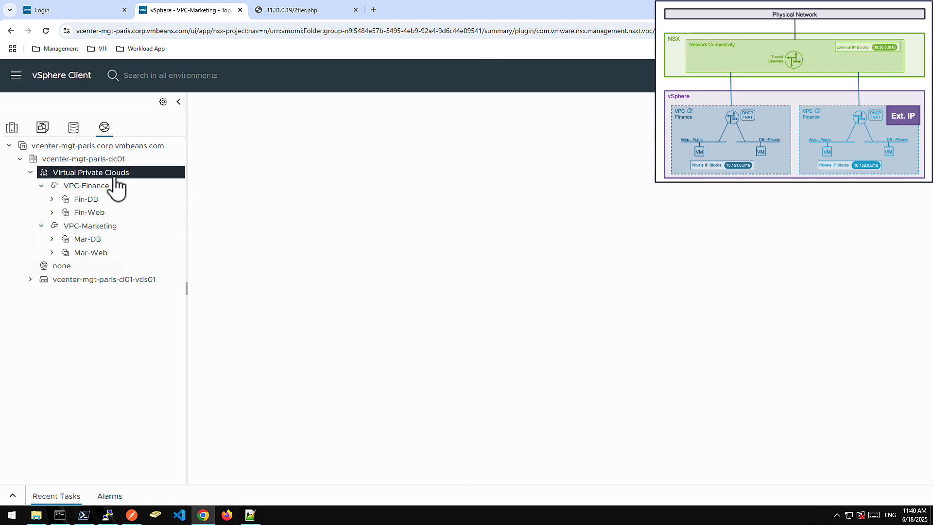
{"action": "left_click", "coordinate": [308, 130]}
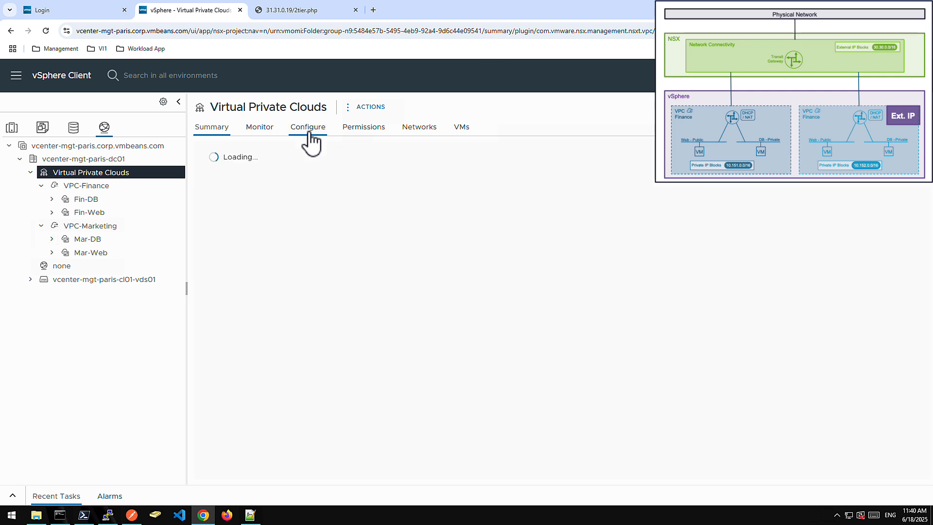
{"action": "left_click", "coordinate": [230, 183]}
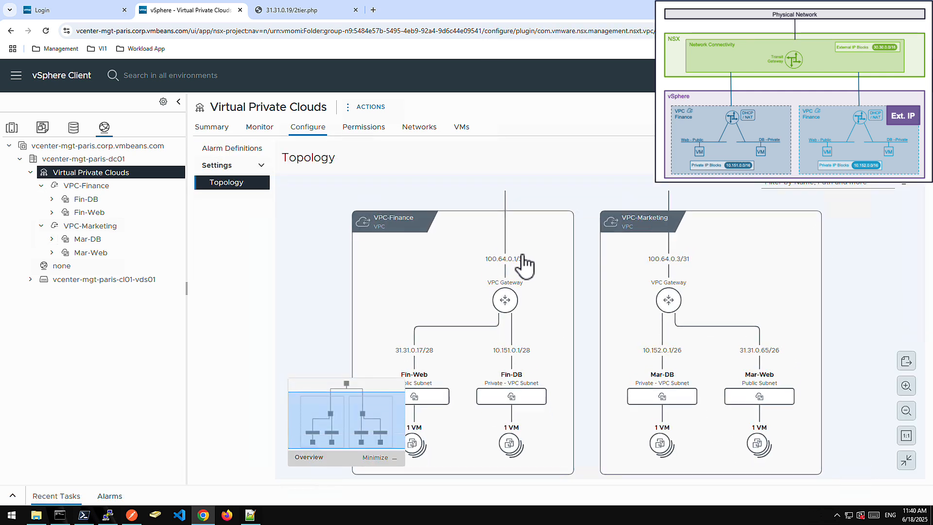
Open the network adapter details of Mar-app1-web1 in the Mar-Web subnet and copy its internal IPv4 address.
{"action": "left_click", "coordinate": [757, 437]}
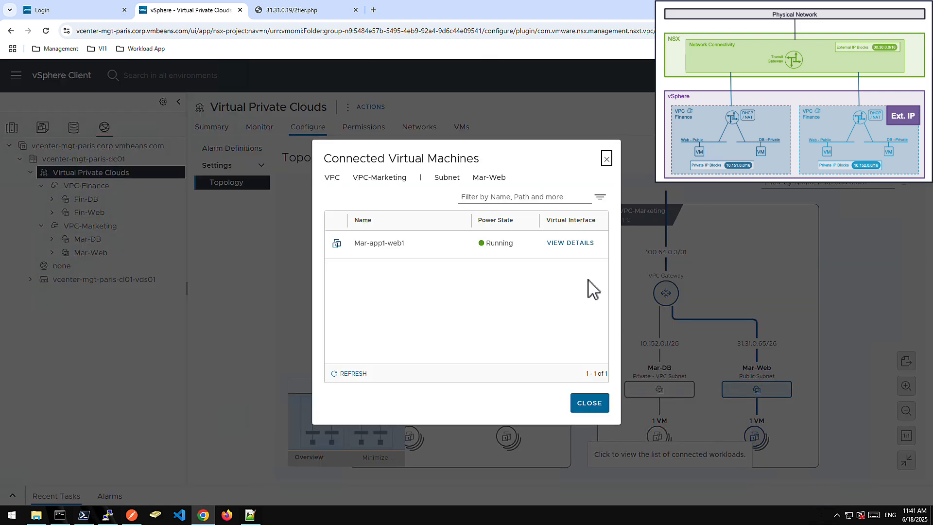
{"action": "left_click", "coordinate": [572, 243]}
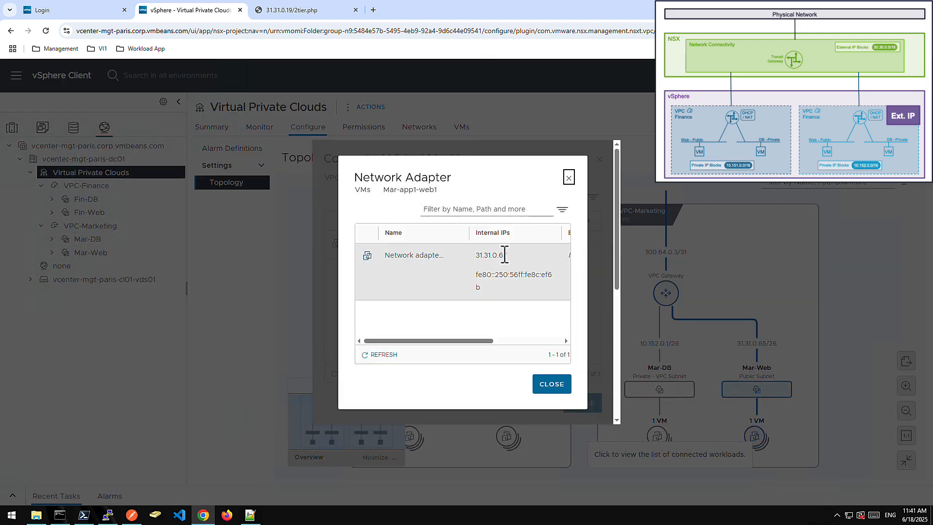
{"action": "double_click", "coordinate": [496, 255]}
{"action": "key", "text": "ctrl+c"}
Open 31.31.0.67/2tier.php in a new browser tab to test the Marketing web application.
{"action": "left_click", "coordinate": [374, 10]}
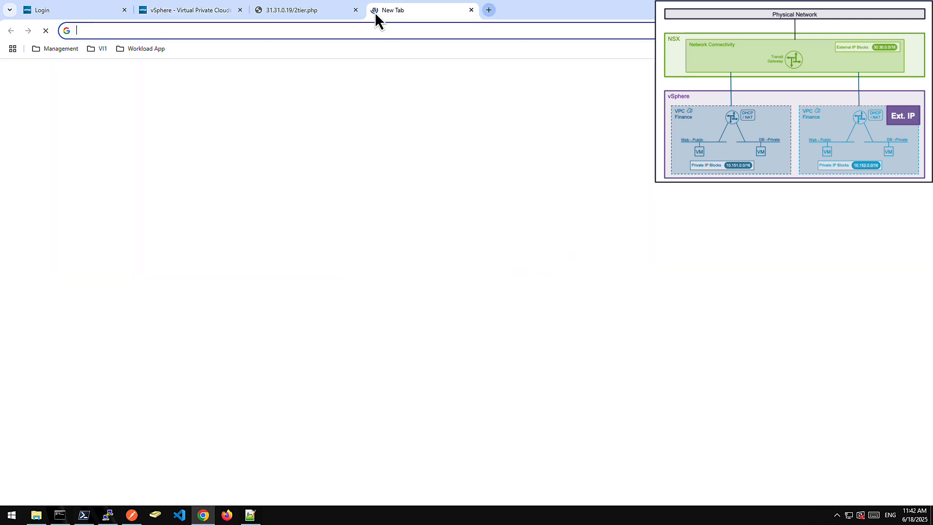
{"action": "key", "text": "ctrl+v"}
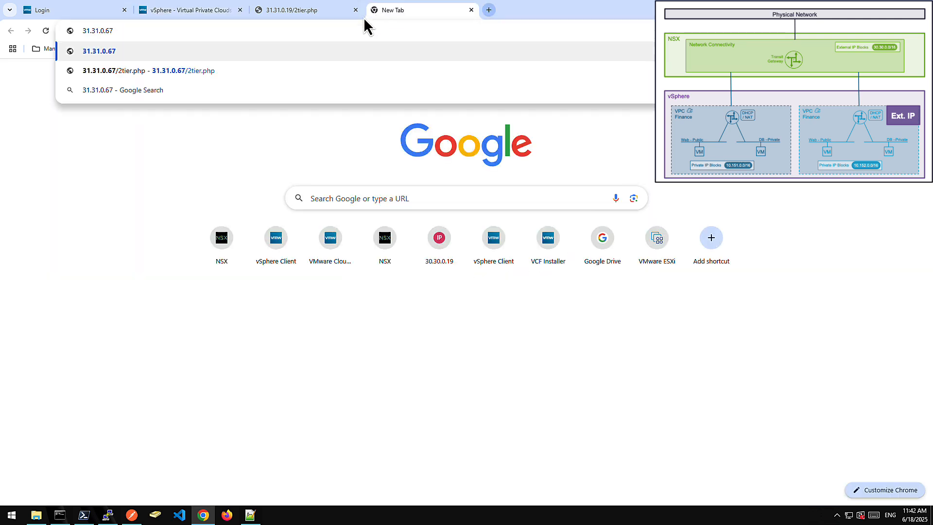
{"action": "left_click", "coordinate": [180, 71]}
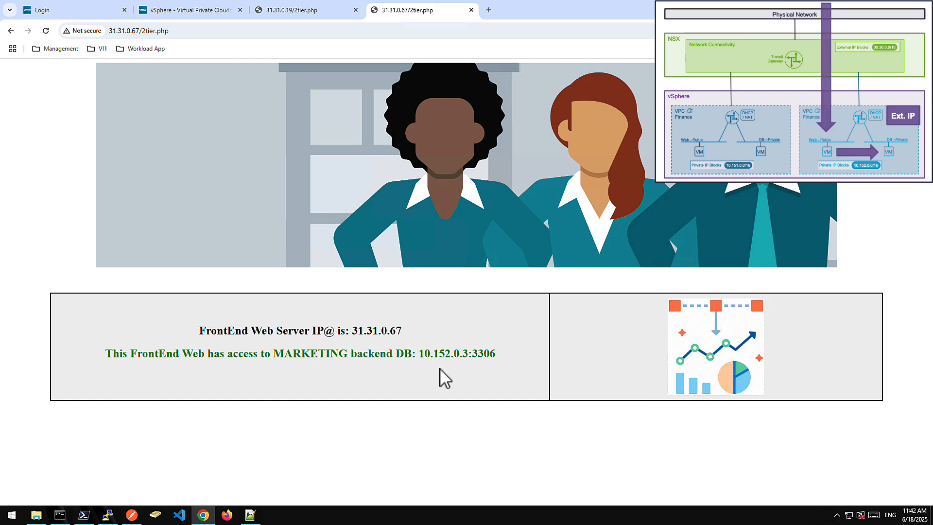
Return to the vSphere Client and close the network adapter and connected virtual machines dialogs for Mar-Web.
{"action": "left_click", "coordinate": [193, 11]}
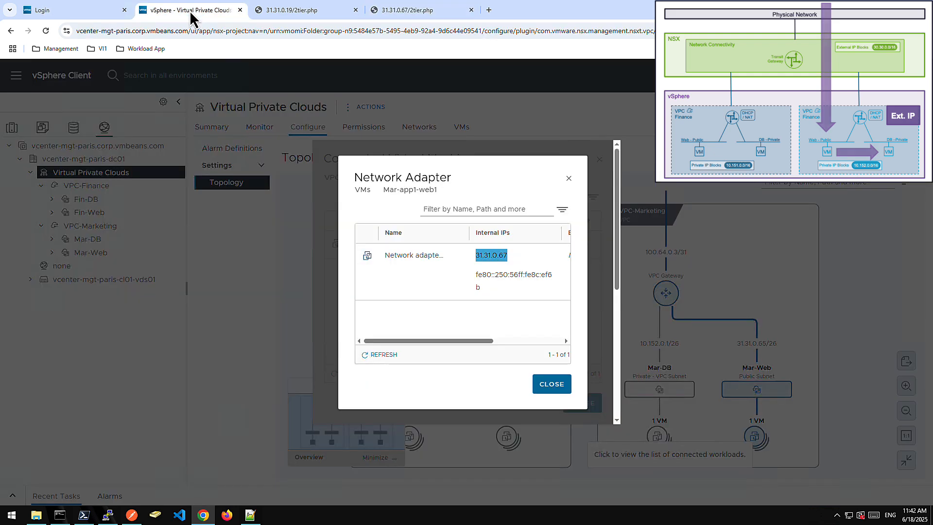
{"action": "left_click", "coordinate": [562, 386]}
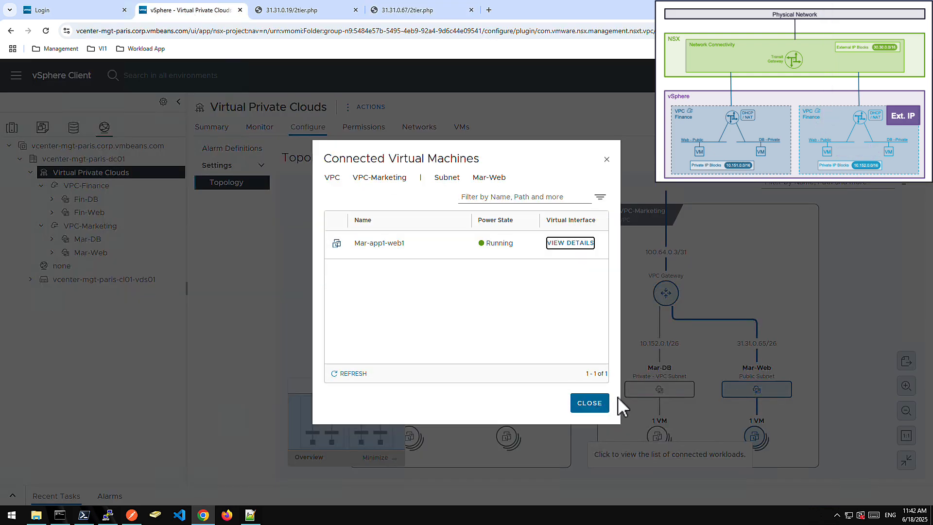
{"action": "left_click", "coordinate": [592, 404]}
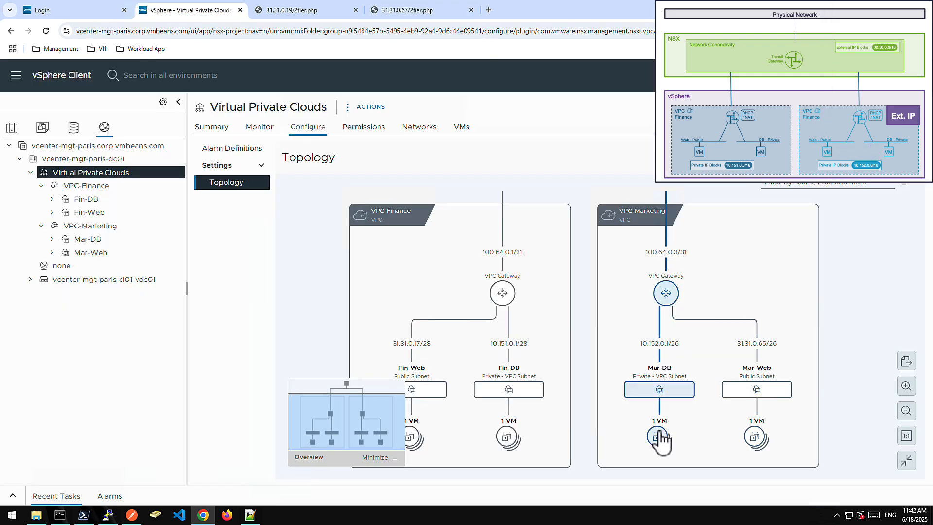
Open the network adapter details of Mar-app1-db1 in the Mar-DB subnet and copy its external IP.
{"action": "left_click", "coordinate": [659, 438]}
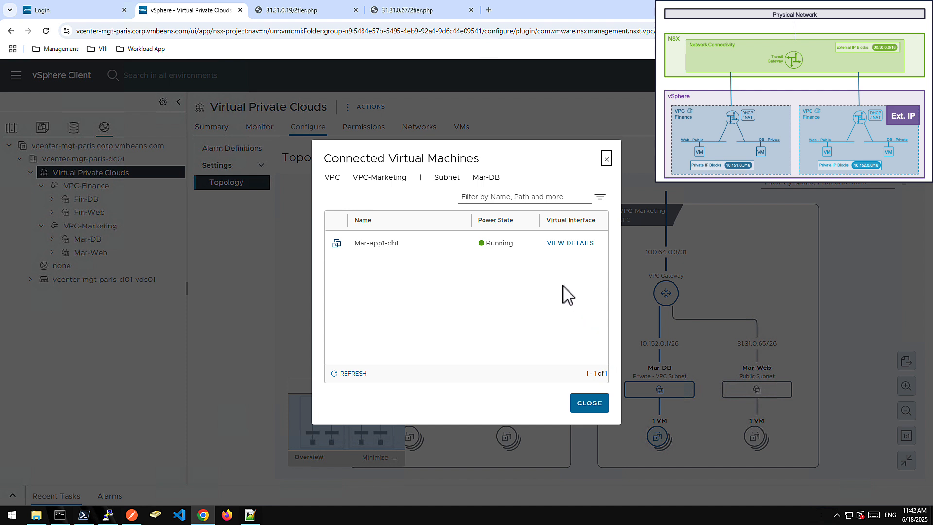
{"action": "left_click", "coordinate": [574, 242]}
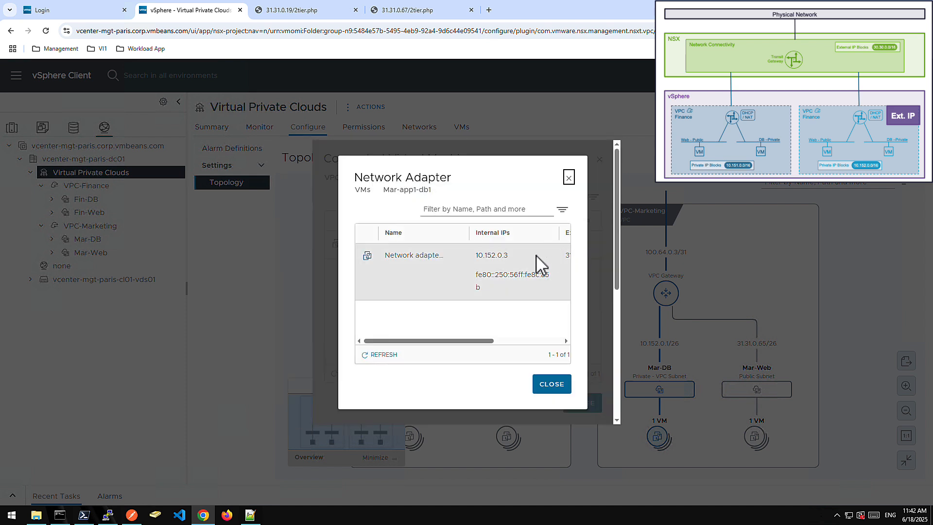
{"action": "left_click_drag", "start_coordinate": [483, 343], "coordinate": [547, 346]}
{"action": "double_click", "coordinate": [477, 256]}
{"action": "key", "text": "ctrl+c"}
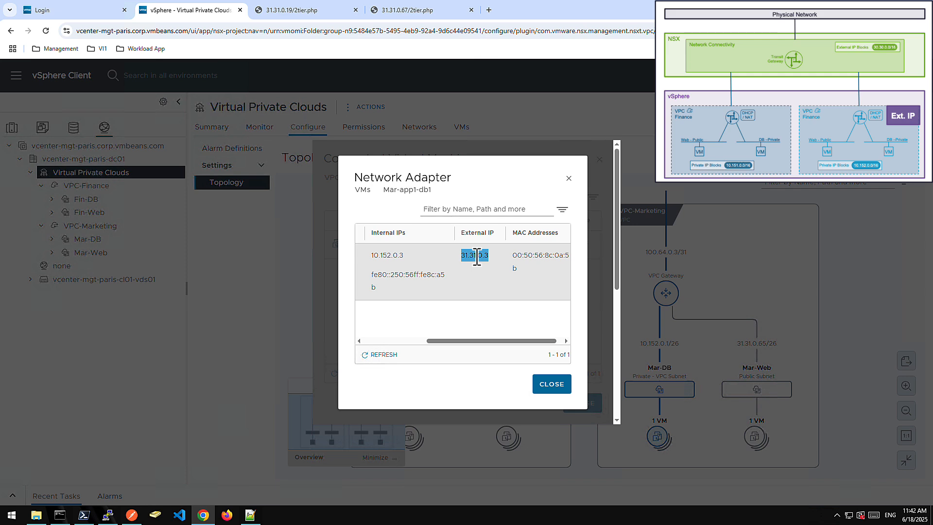
Open an SSH session to 31.31.0.3 in PuTTY and enter root as the login name.
{"action": "left_click", "coordinate": [108, 515]}
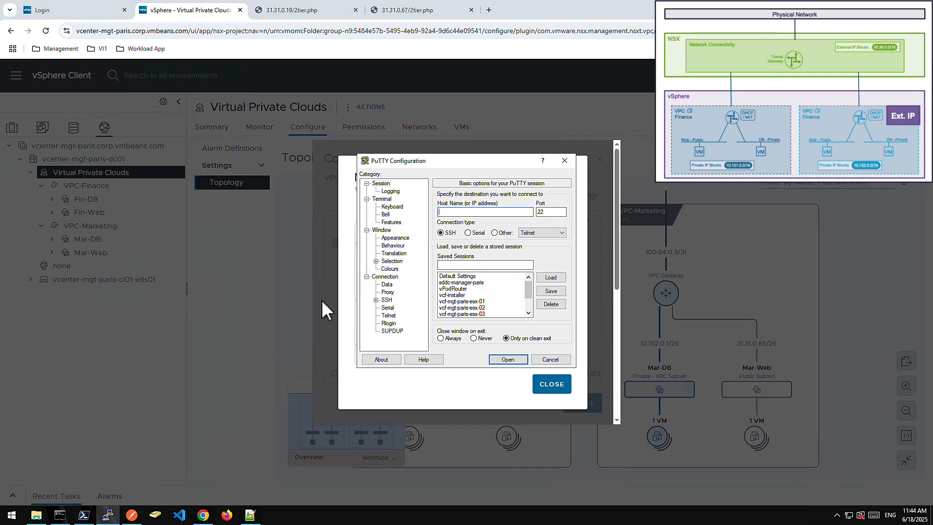
{"action": "key", "text": "ctrl+v"}
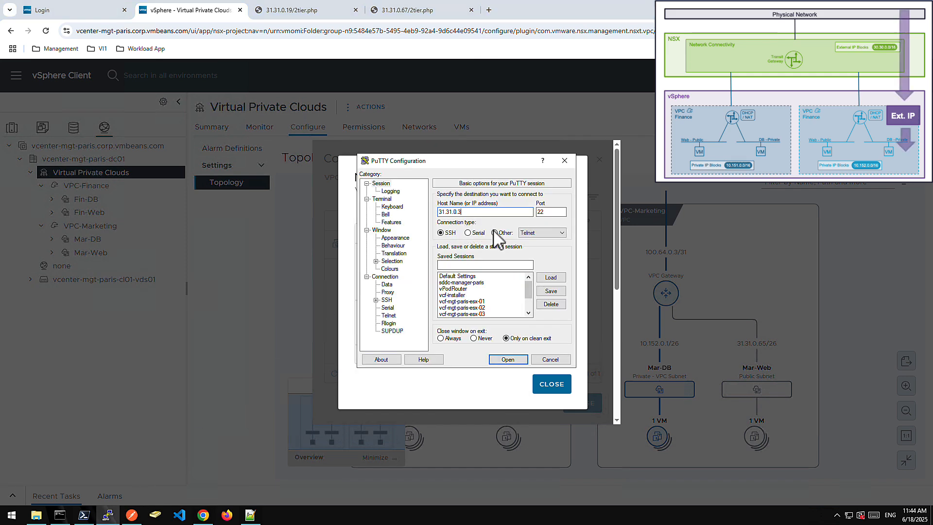
{"action": "left_click", "coordinate": [507, 360]}
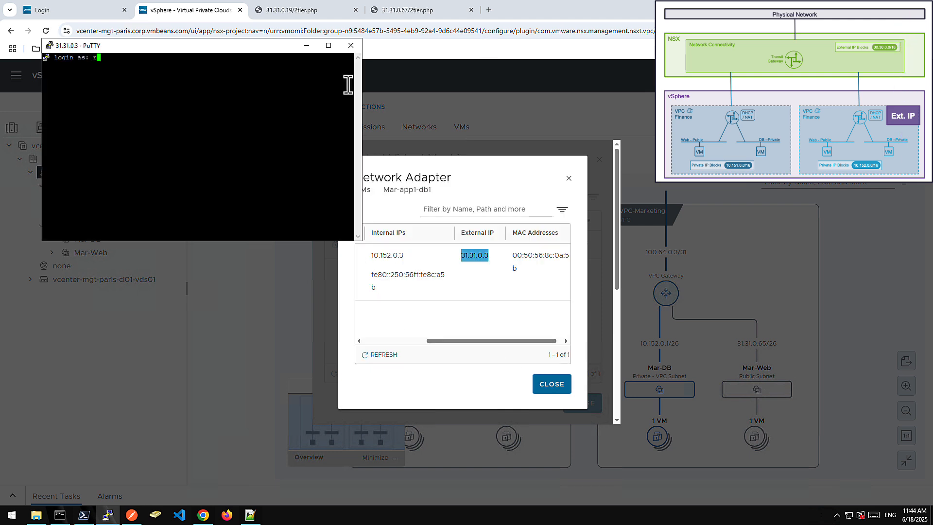
{"action": "type", "text": "root"}
{"action": "key", "text": "Return"}
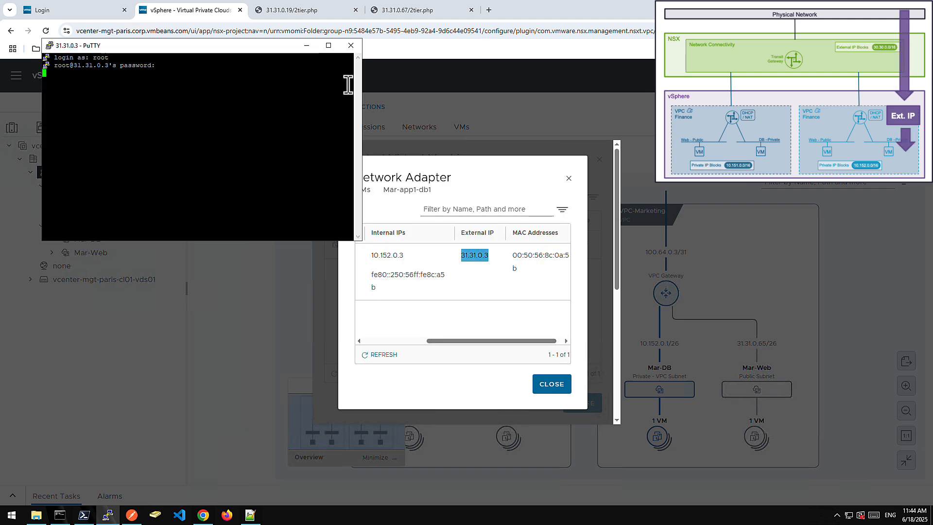